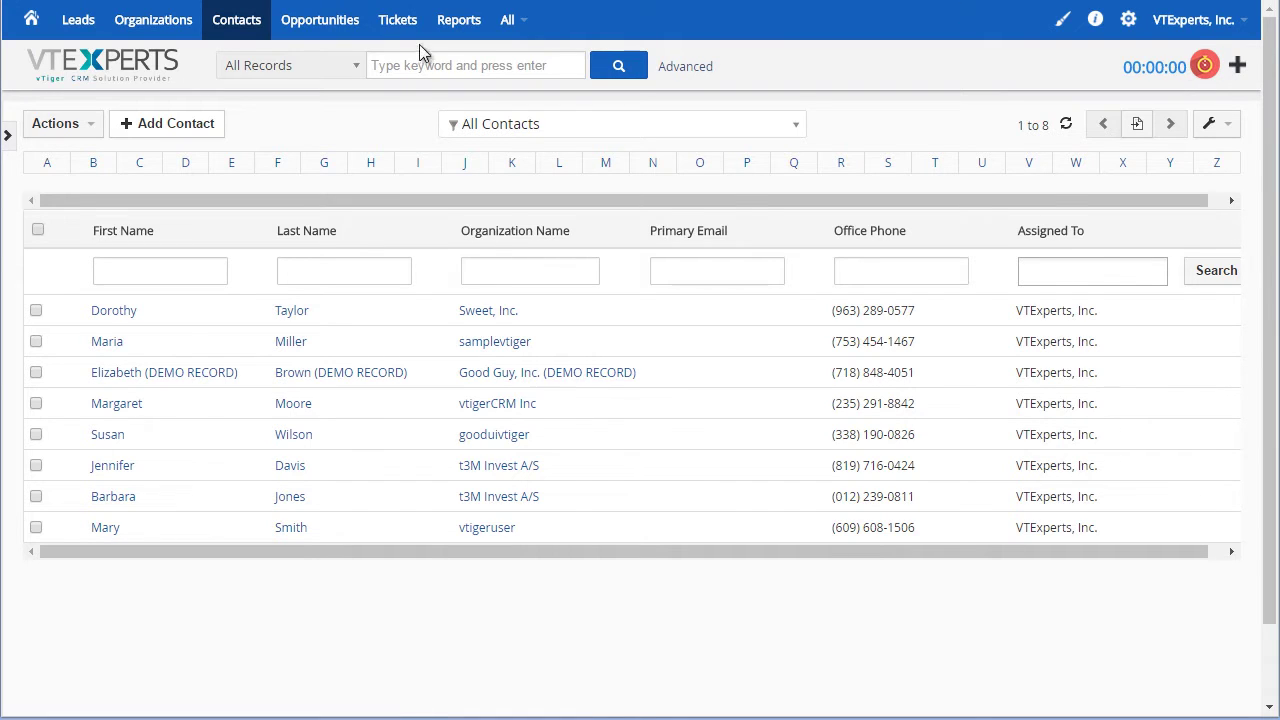
Open the Sweet, Inc. contact's record from the Contacts list
left_click(297, 310)
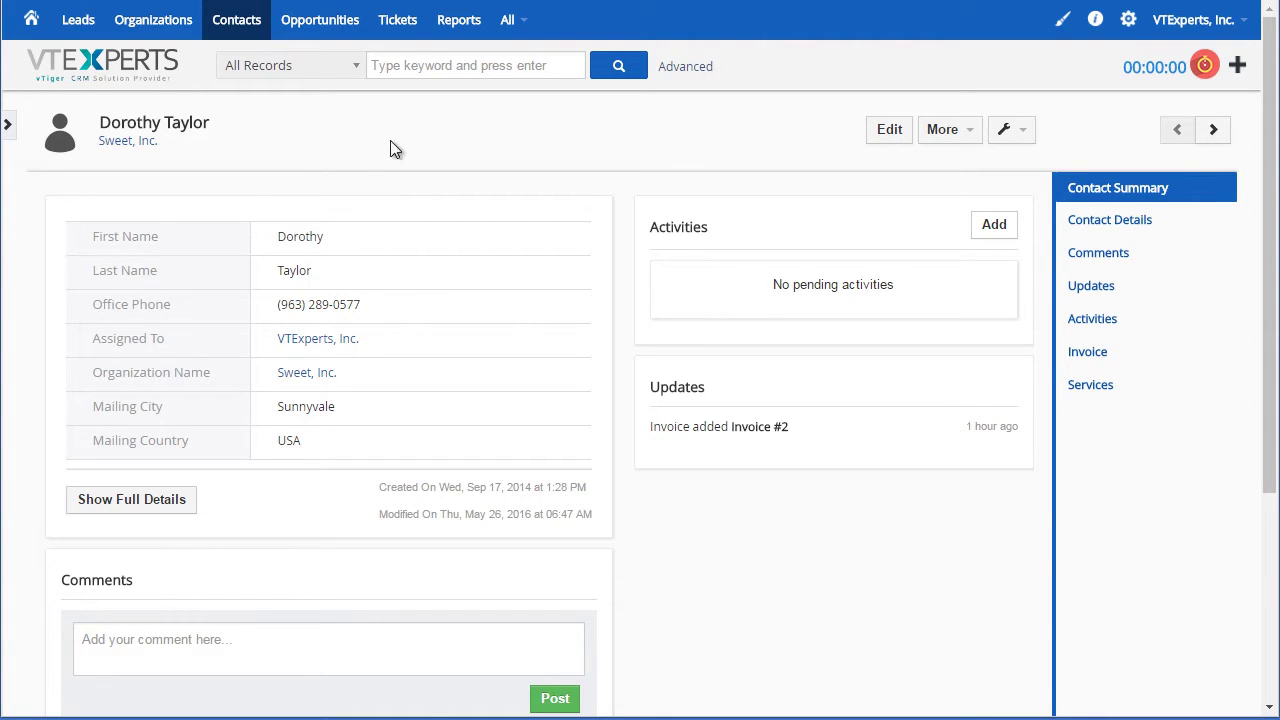
Start a timer on the contact with the subject 'call'
left_click(1206, 70)
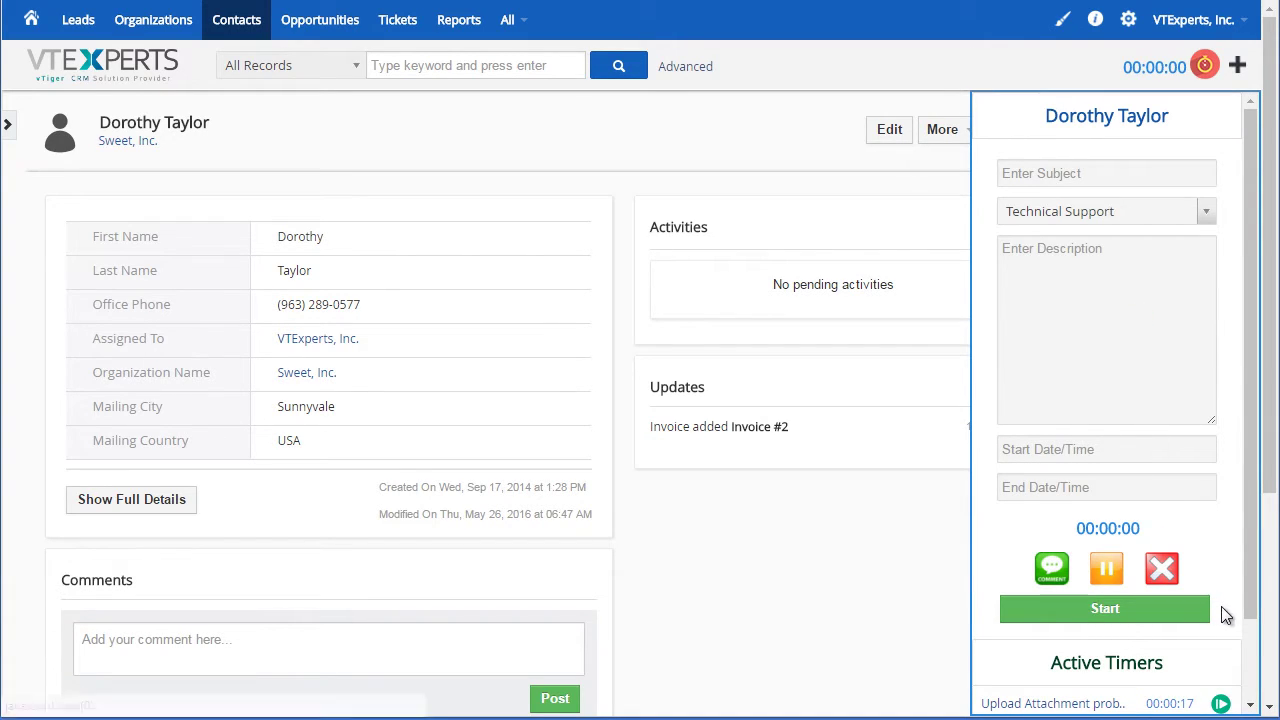
left_click(1120, 608)
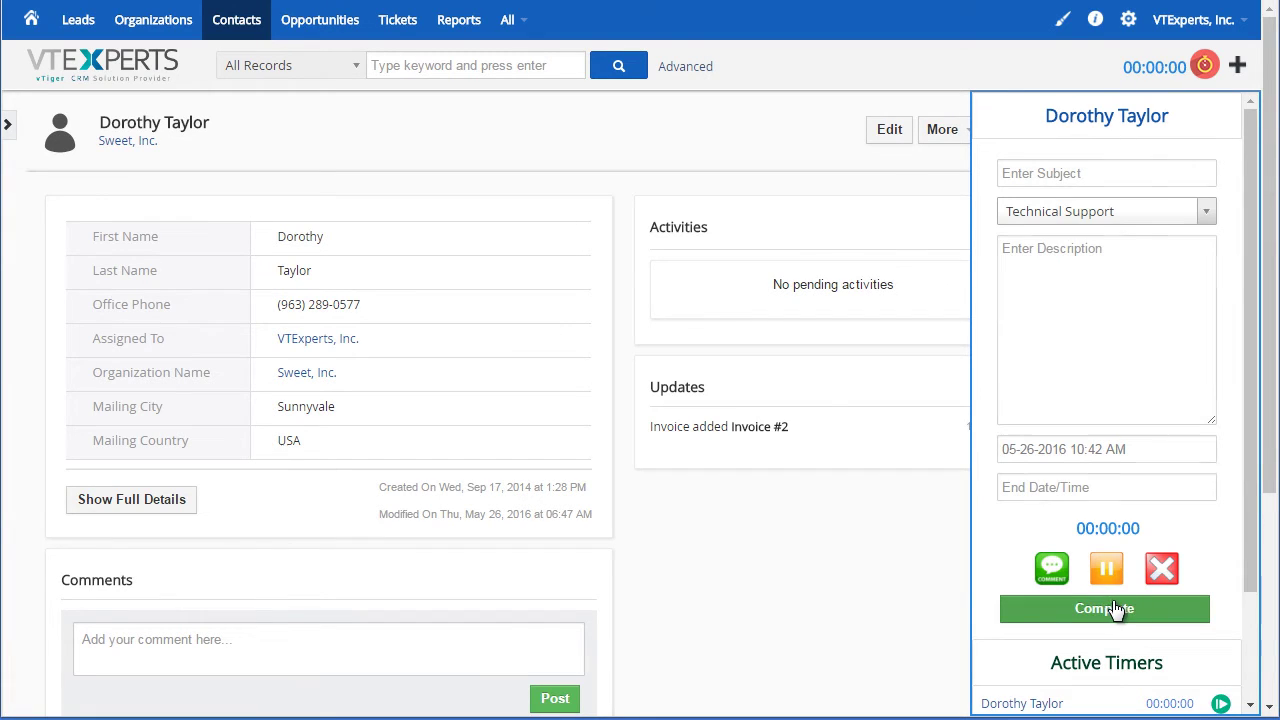
left_click(1113, 174)
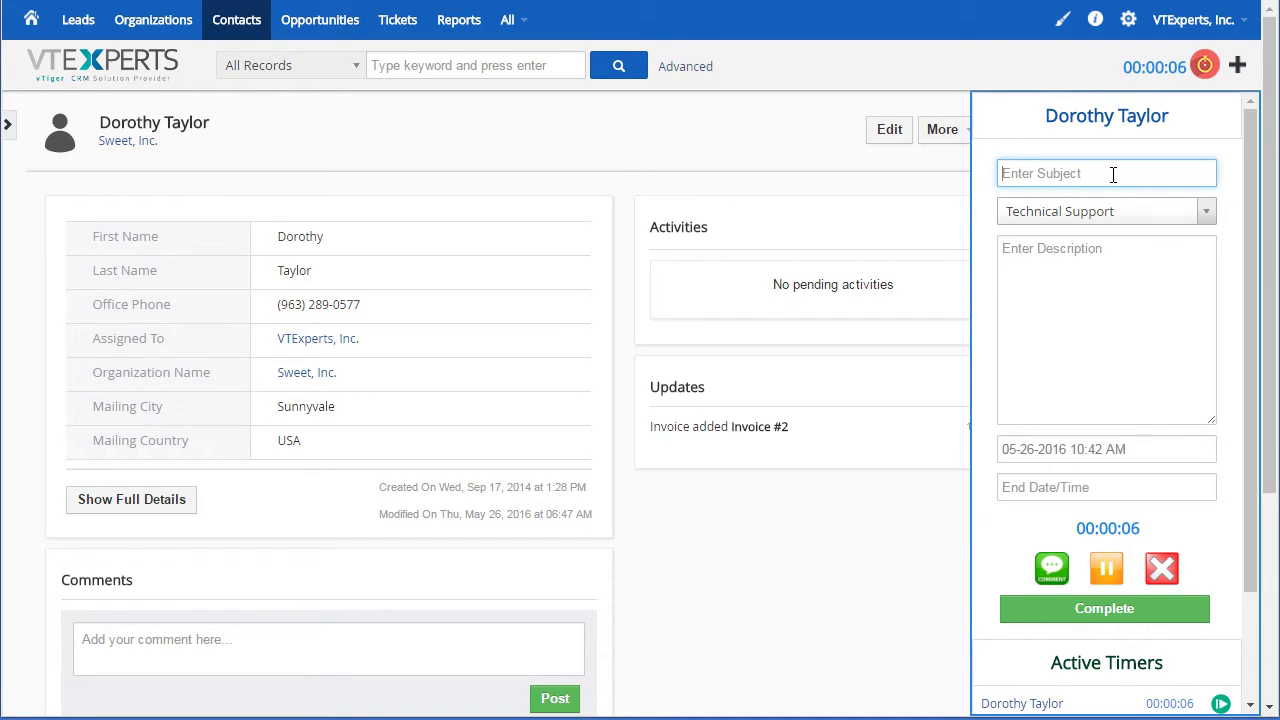
type("call")
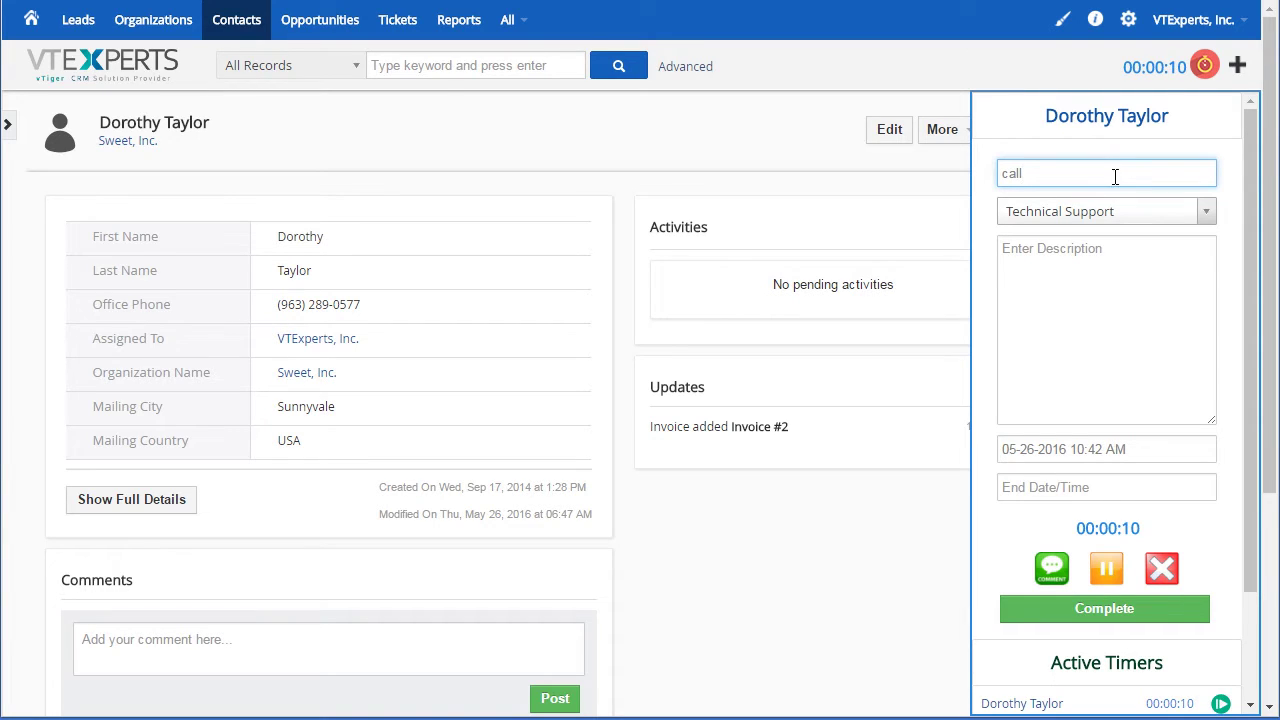
Set the timer's activity type to Meeting and describe it as 'made a call, left vmn.'
left_click(1200, 211)
left_click_drag(1202, 296, 1204, 343)
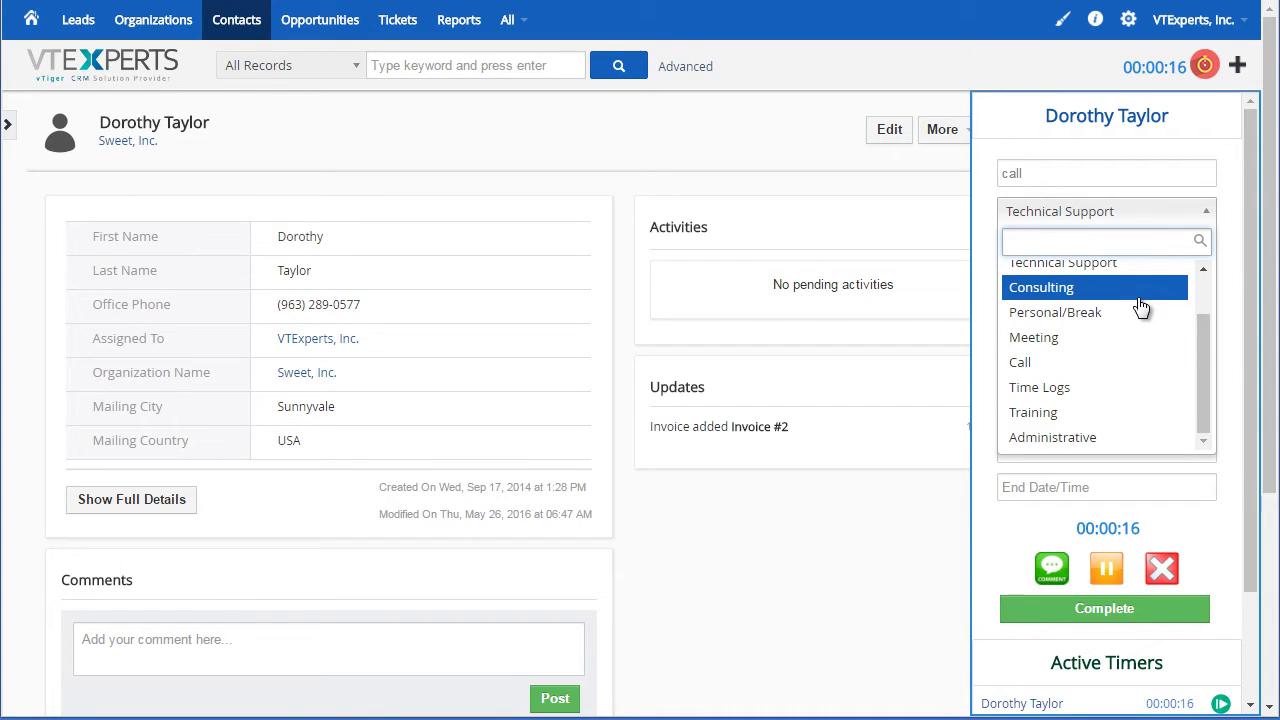
scroll(1140, 350, "up", 2)
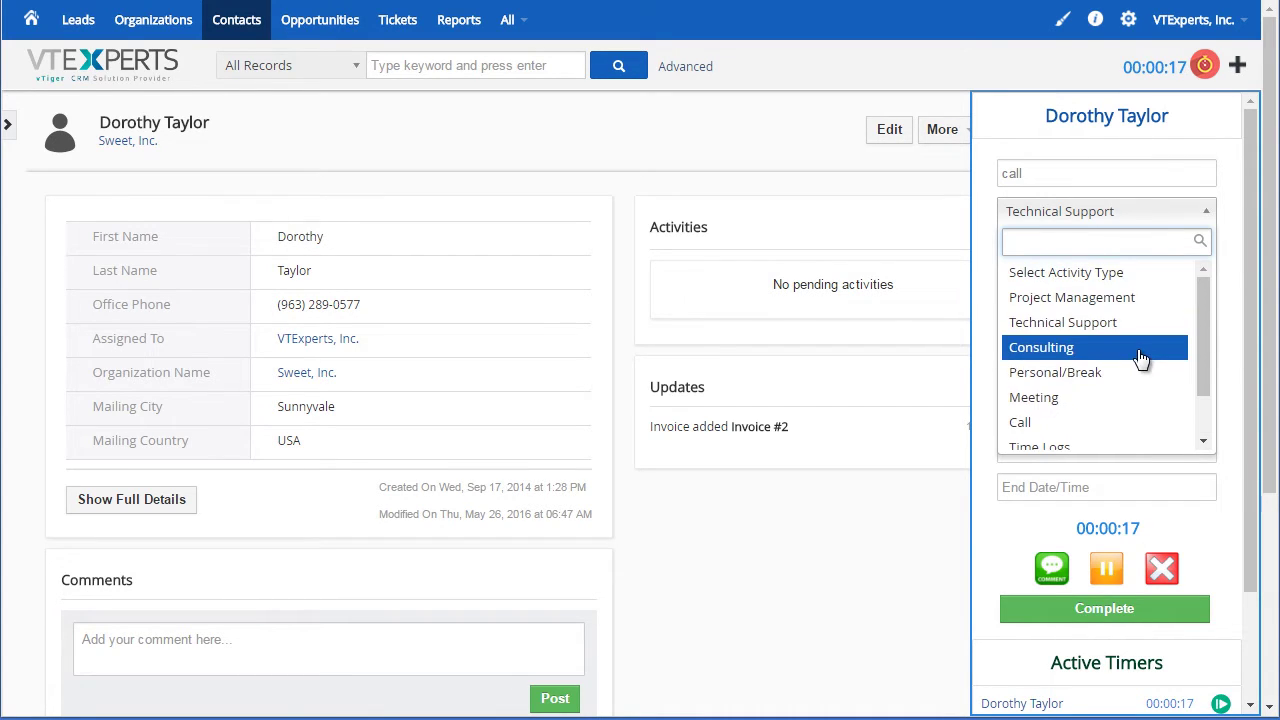
left_click(1085, 398)
left_click(1077, 322)
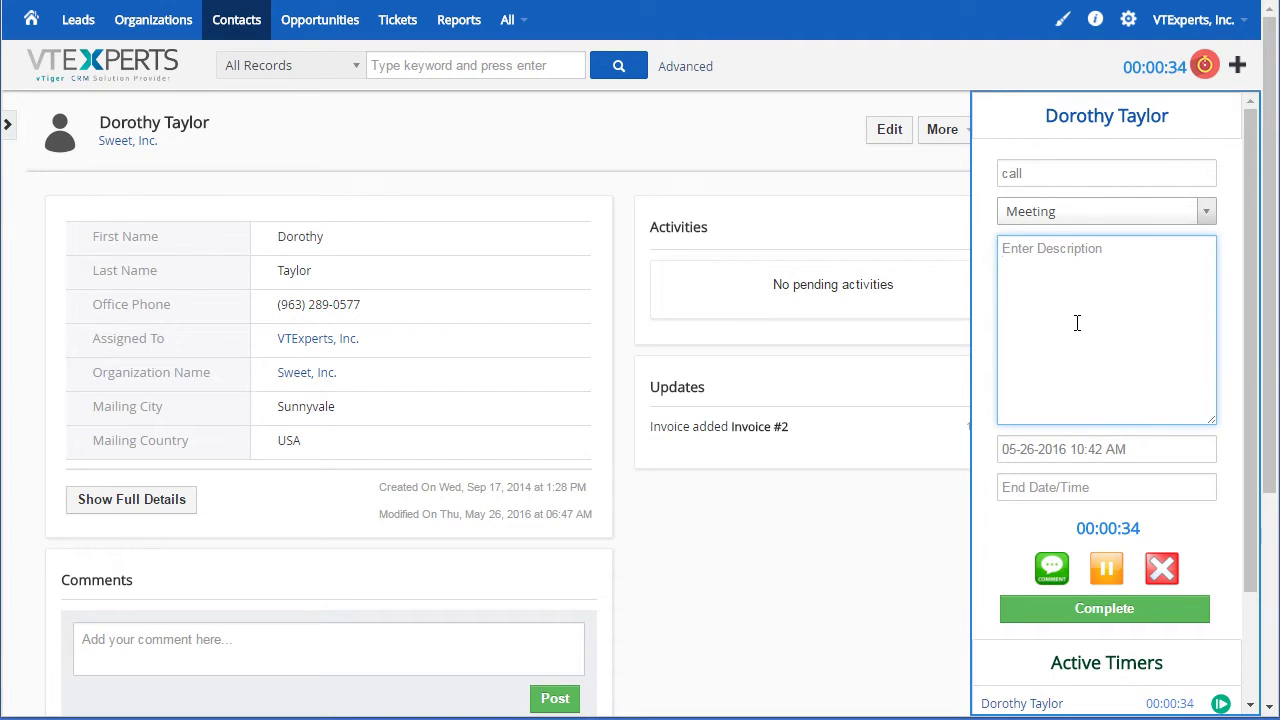
type("made a call, left vmn.")
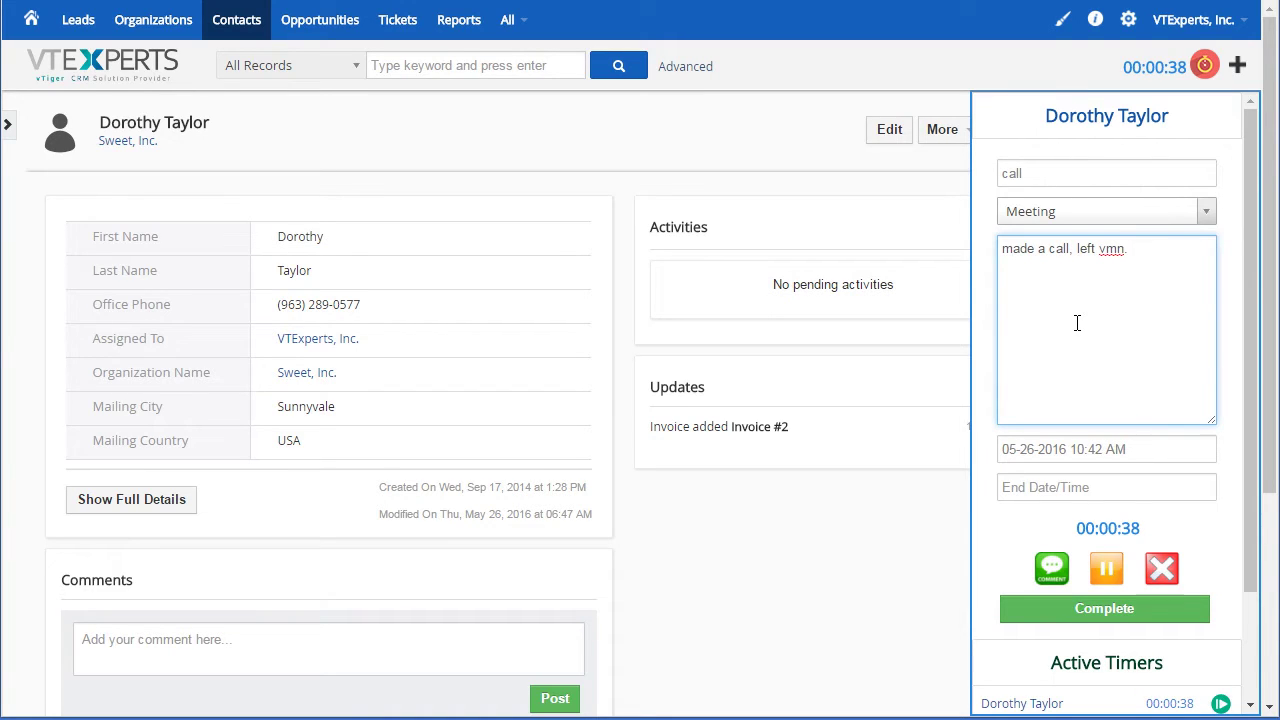
scroll(1106, 320, "down", 3)
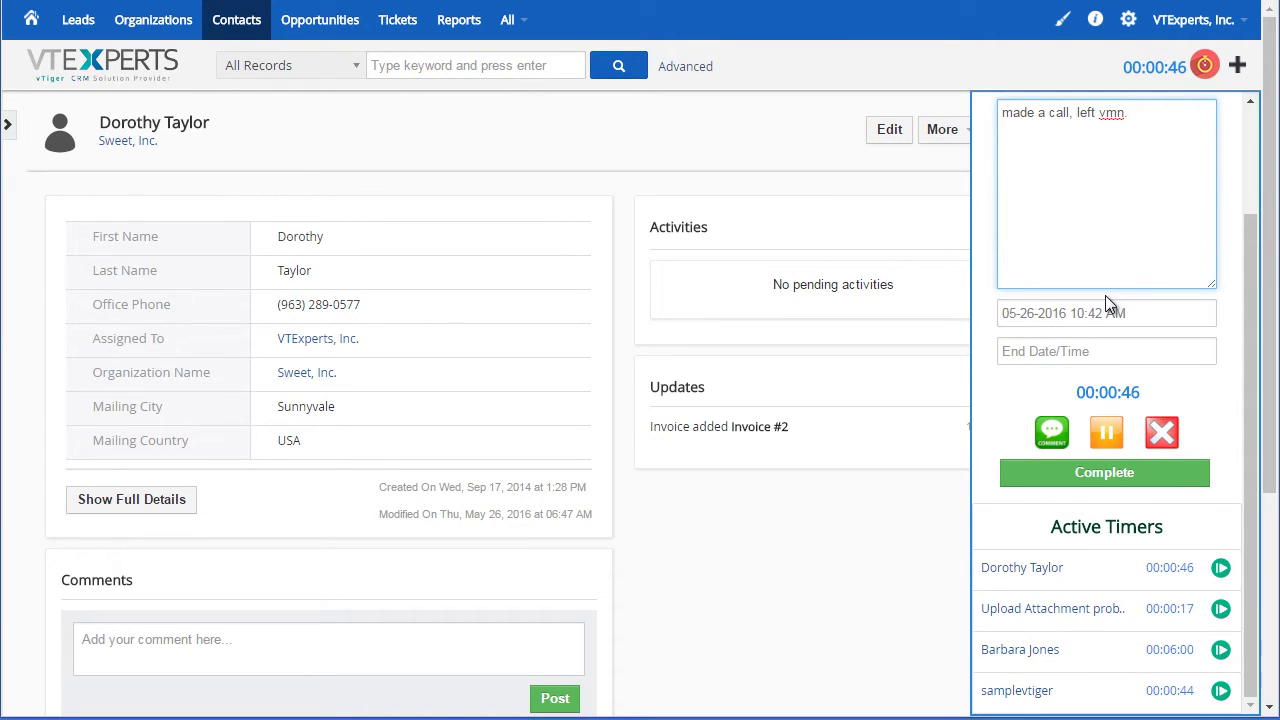
scroll(1105, 295, "up", 2)
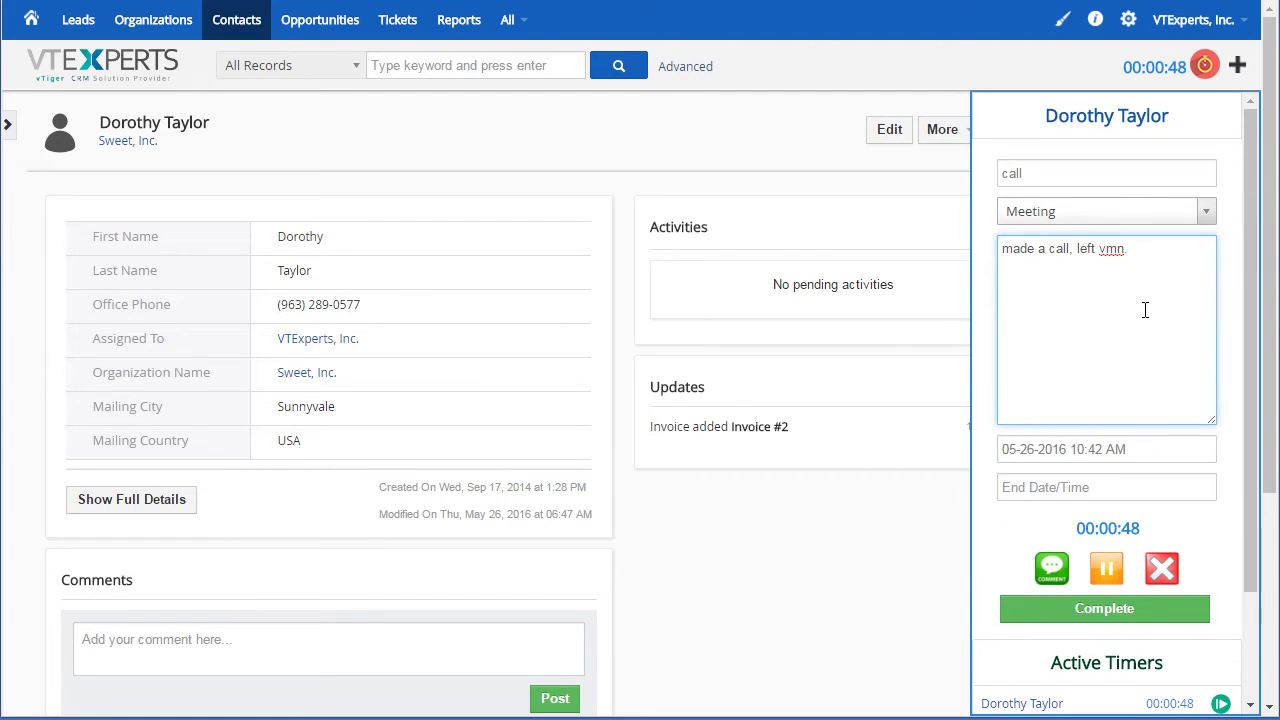
Open the X-CEED INC 99 - 1000 units opportunity and bring up its blank timer form
left_click(335, 37)
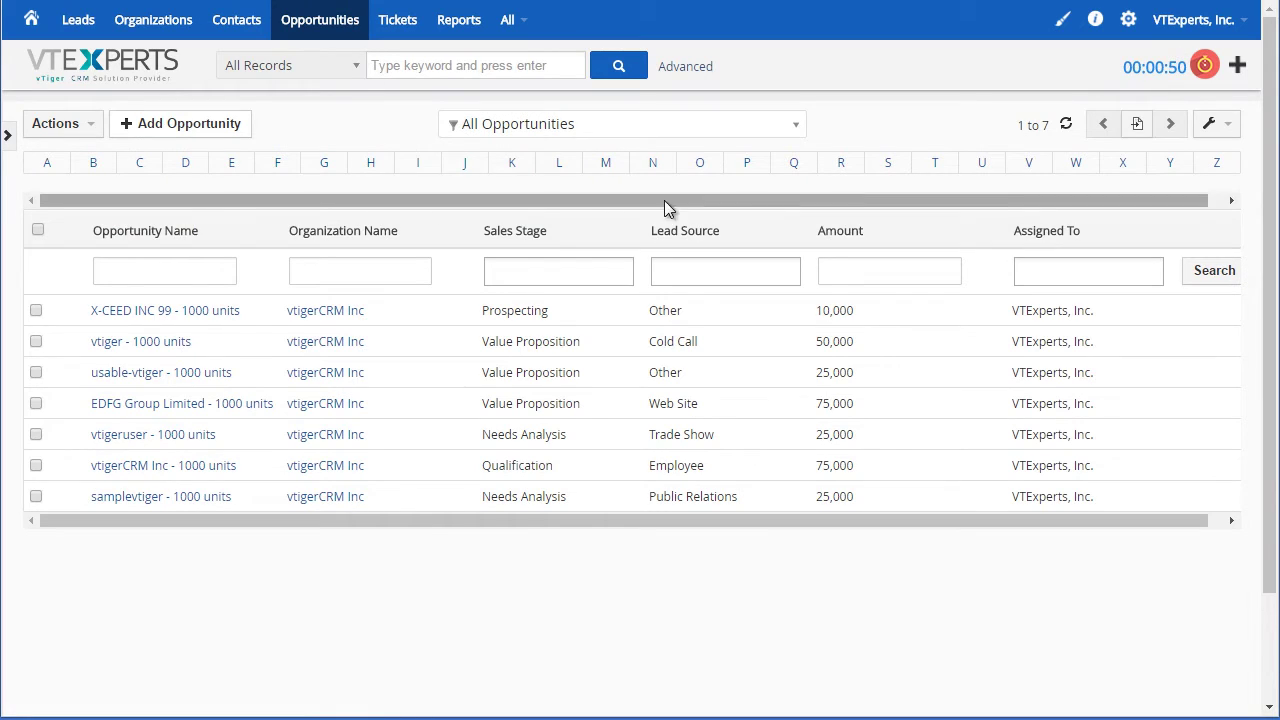
left_click(1195, 67)
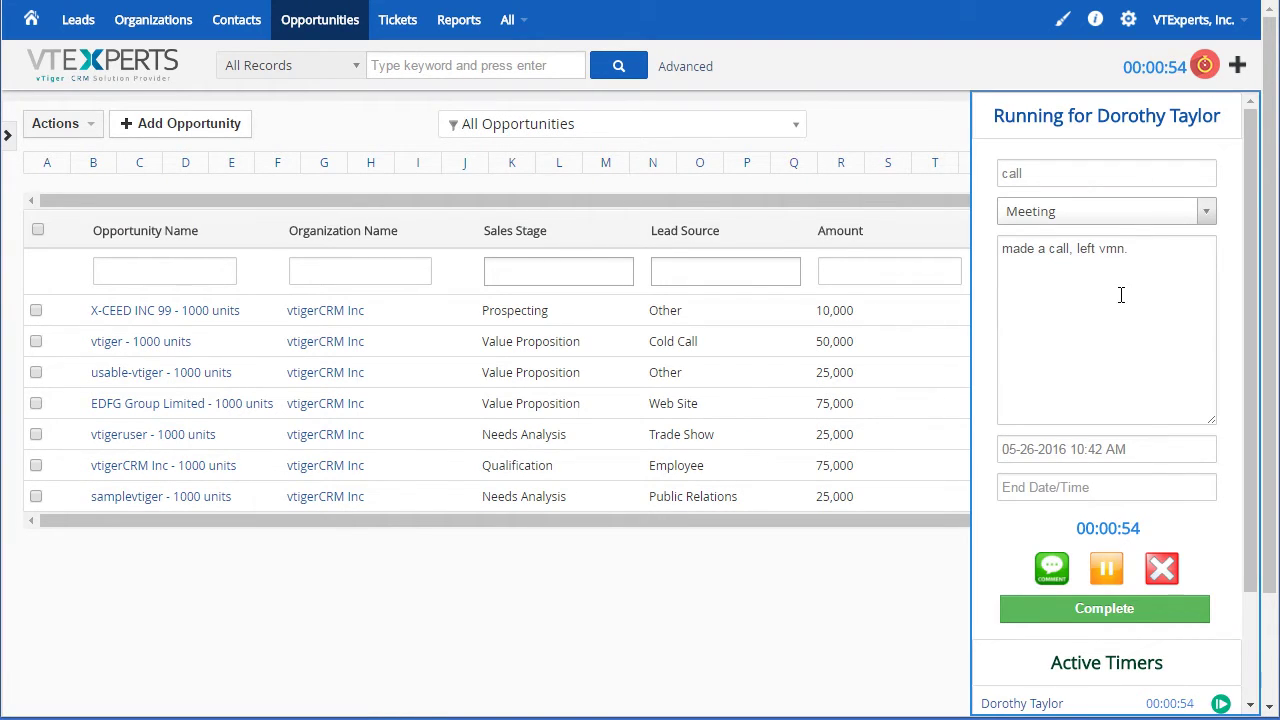
left_click(1205, 66)
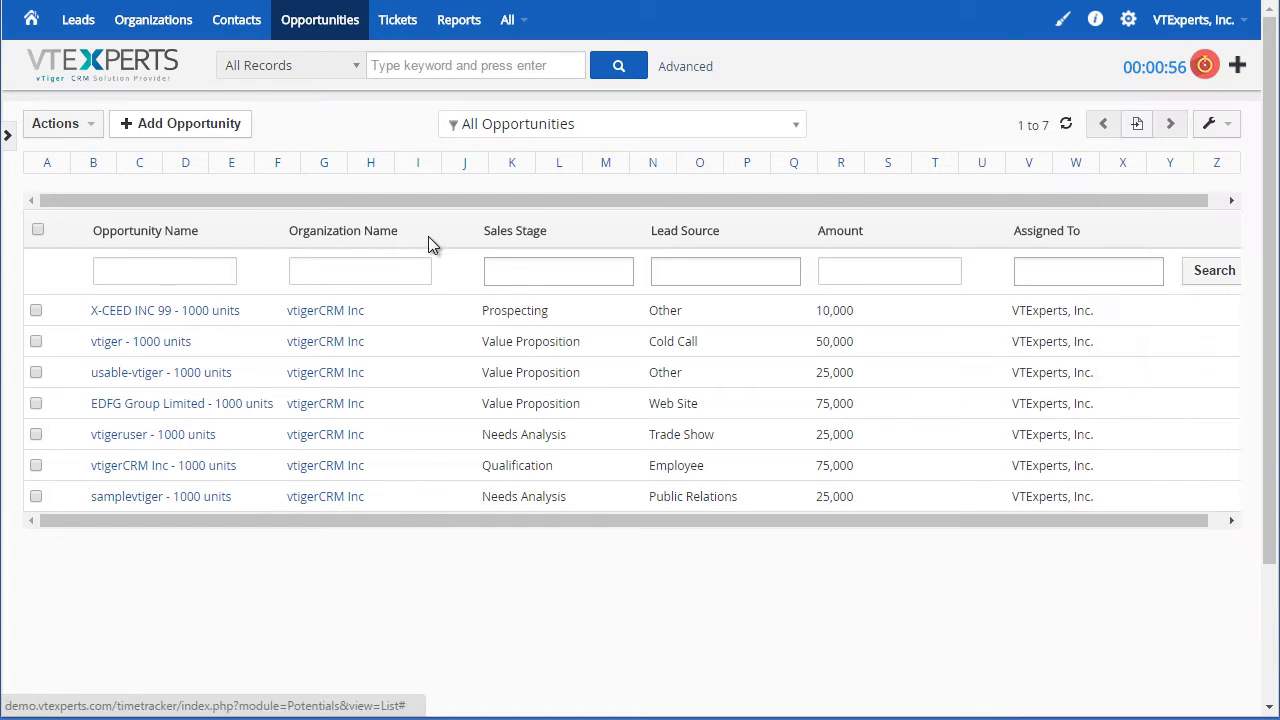
left_click(155, 312)
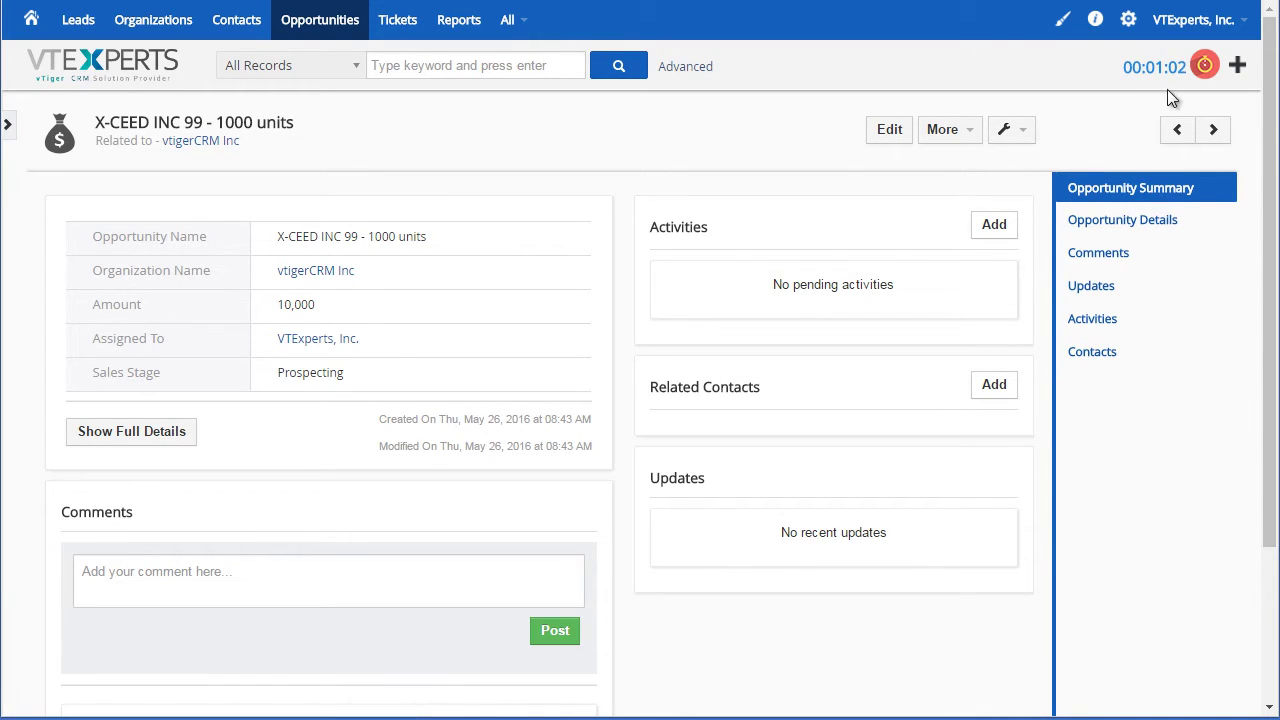
left_click(1205, 65)
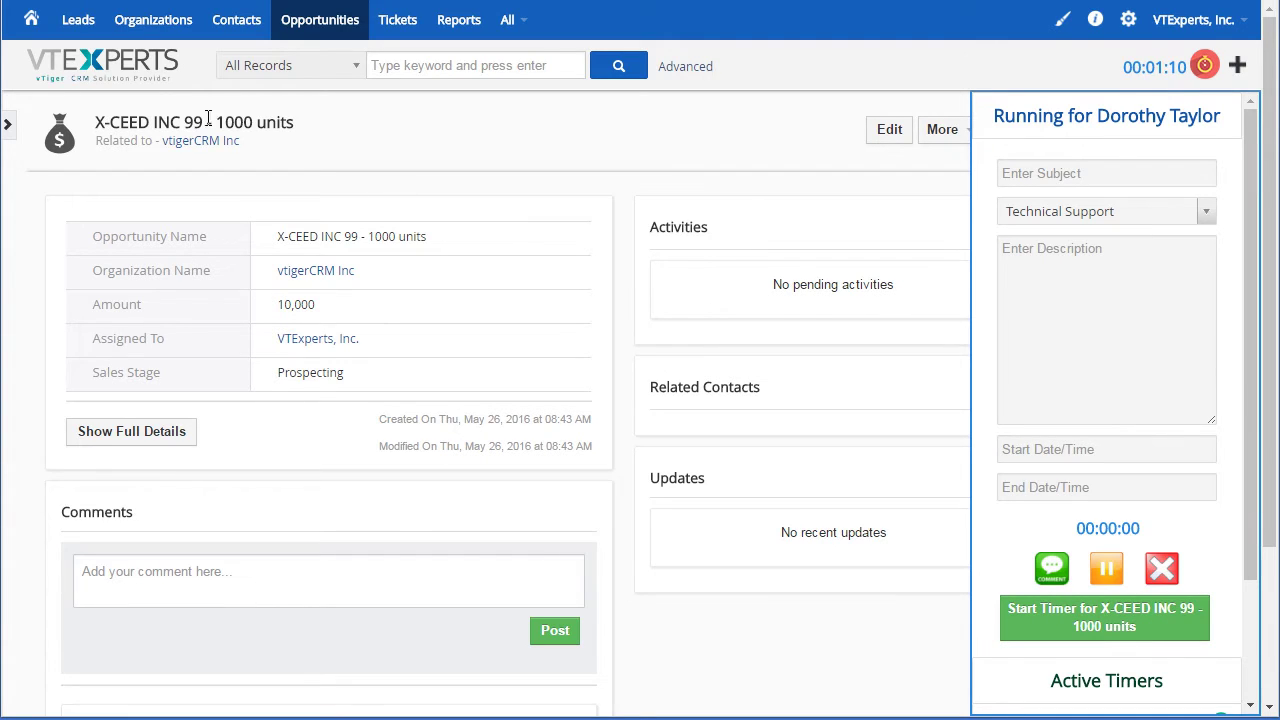
Start the opportunity timer titled 'test oppt', type Administrative, with description 'Test admin'
left_click(1144, 620)
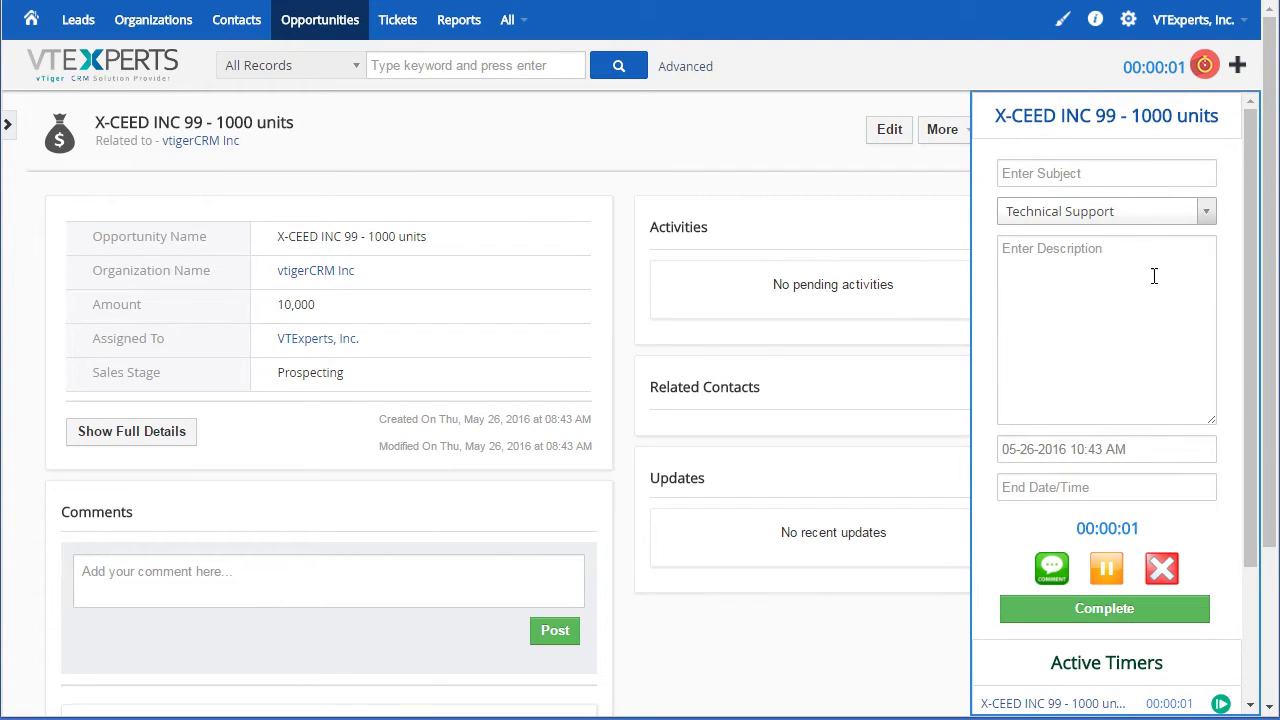
left_click(1115, 176)
type("test oppt")
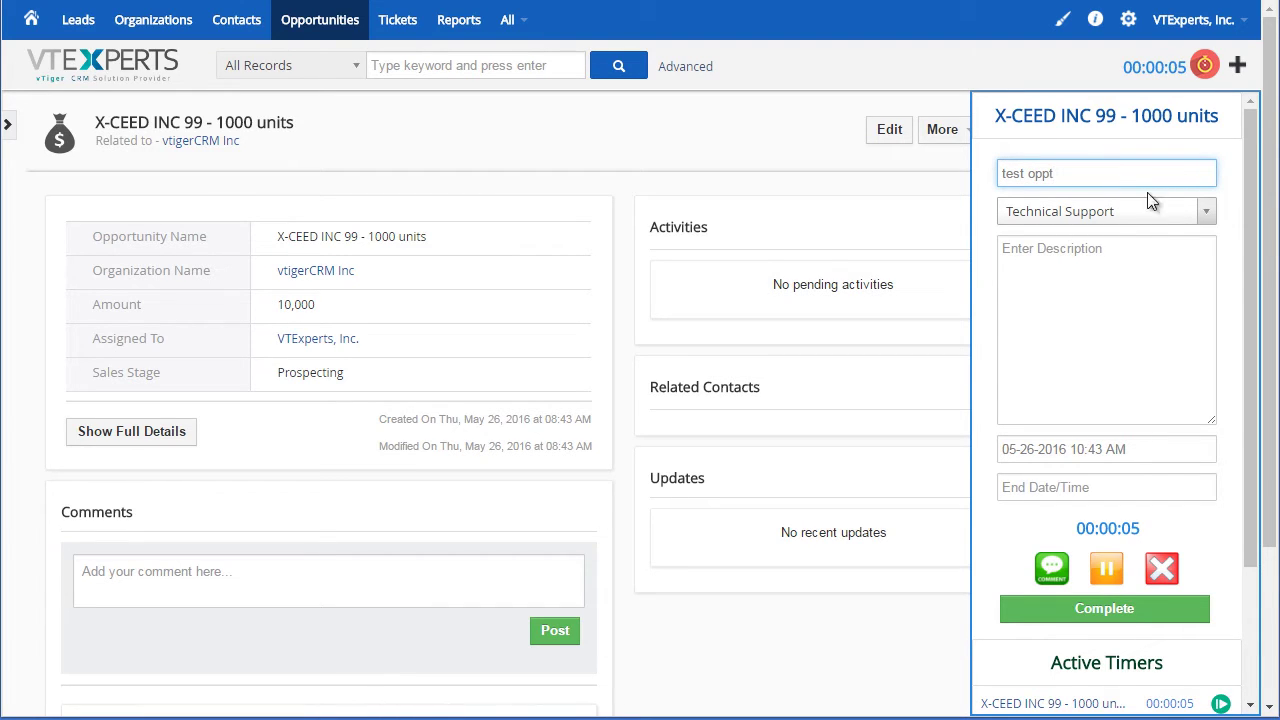
left_click(1114, 218)
scroll(1120, 390, "down", 1)
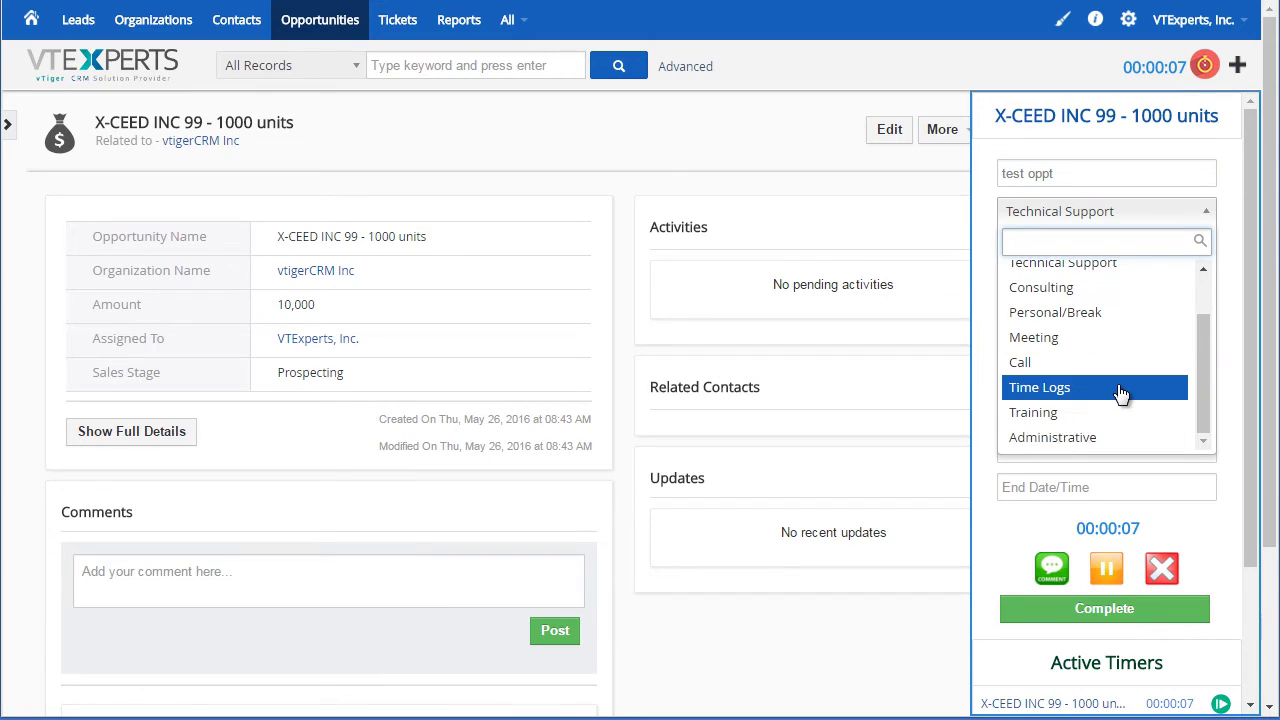
left_click(1097, 436)
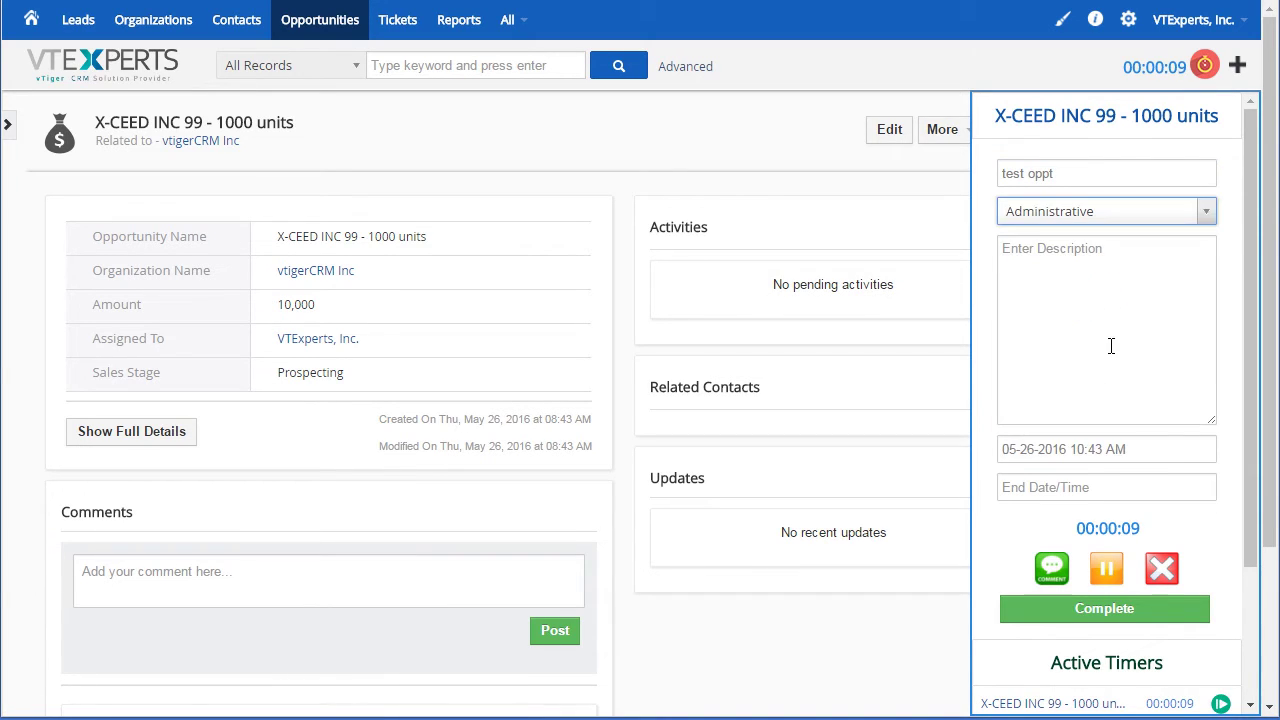
left_click(1110, 345)
type("Test admin...")
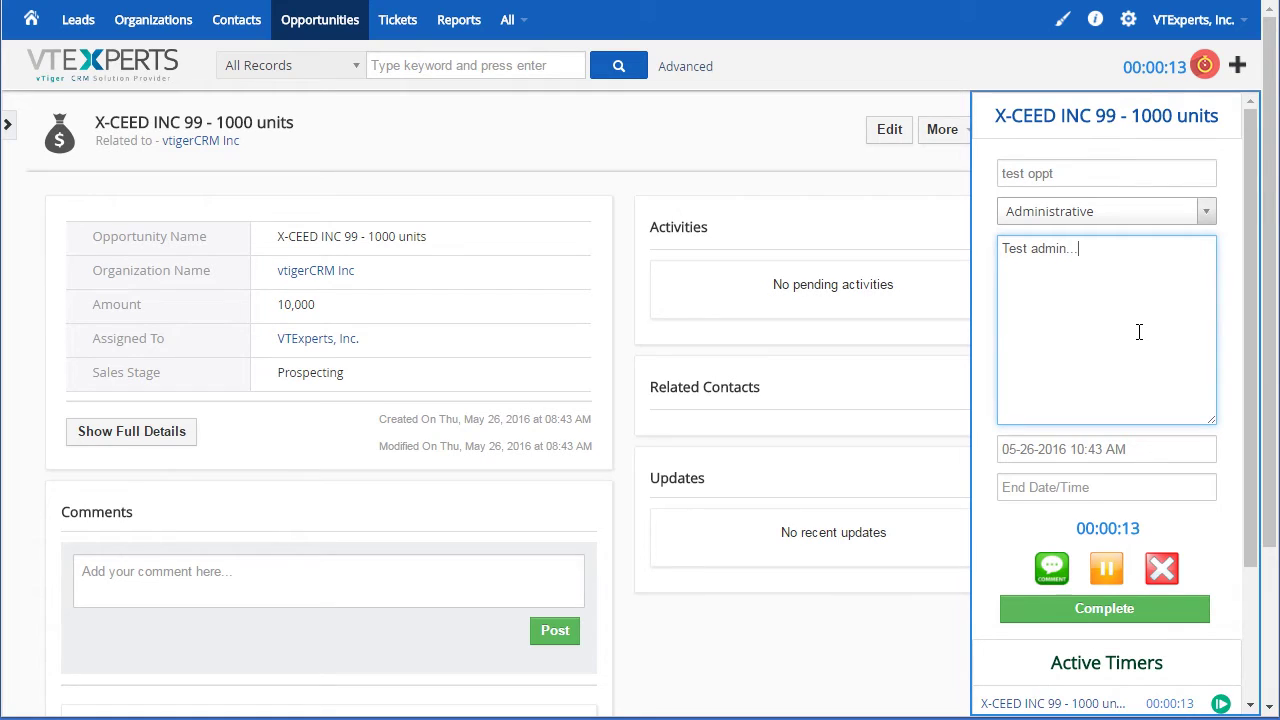
scroll(1139, 332, "down", 3)
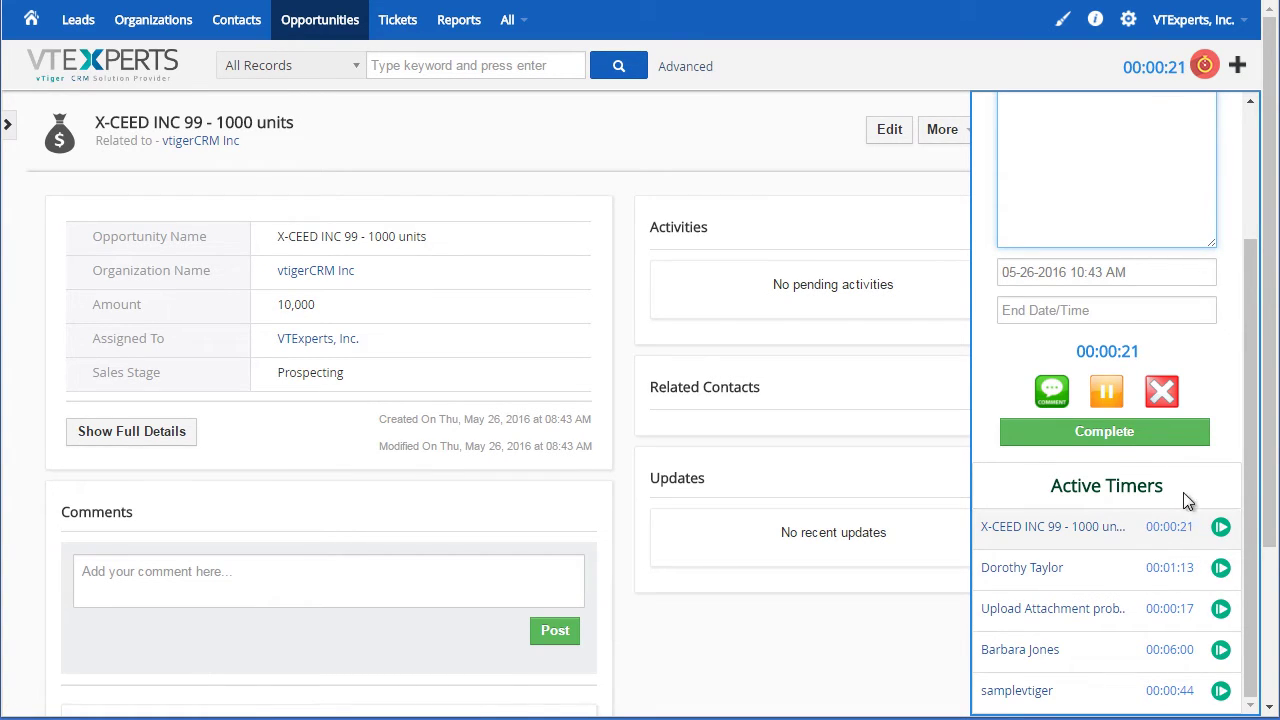
Switch back to the contact's running 'call' Meeting timer and review its description
scroll(1137, 400, "up", 3)
scroll(1123, 340, "down", 3)
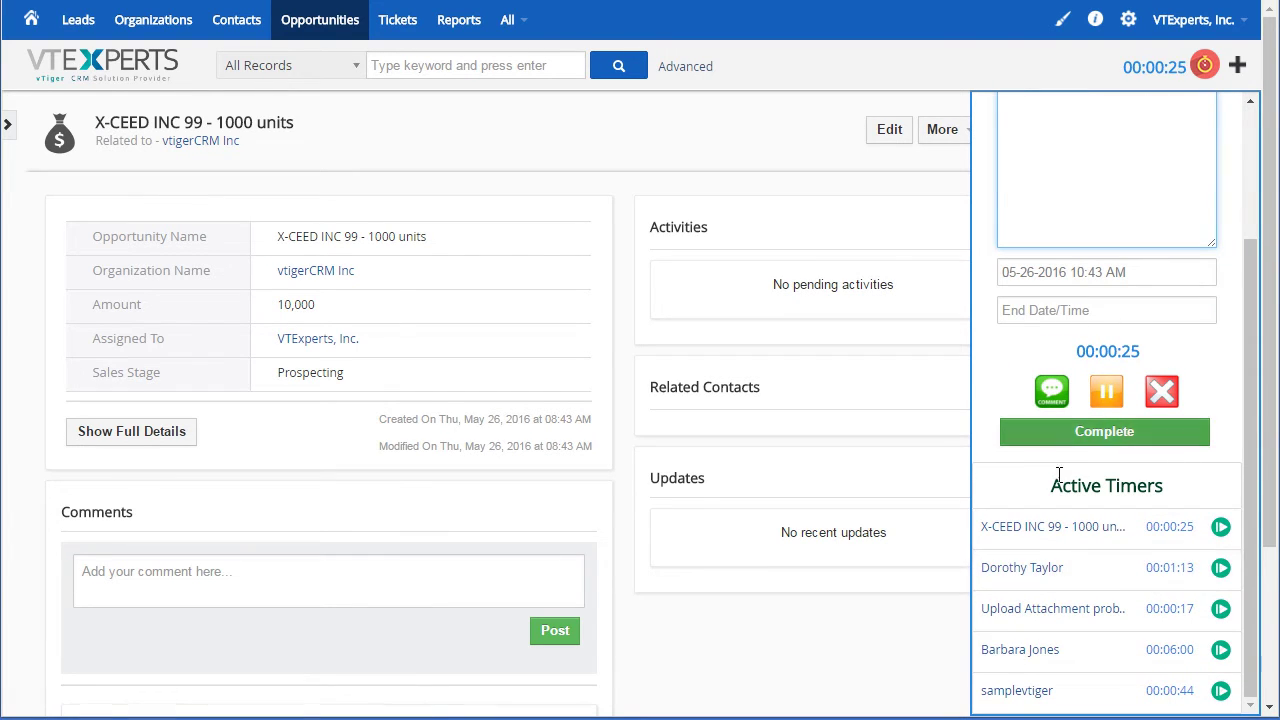
left_click(1222, 568)
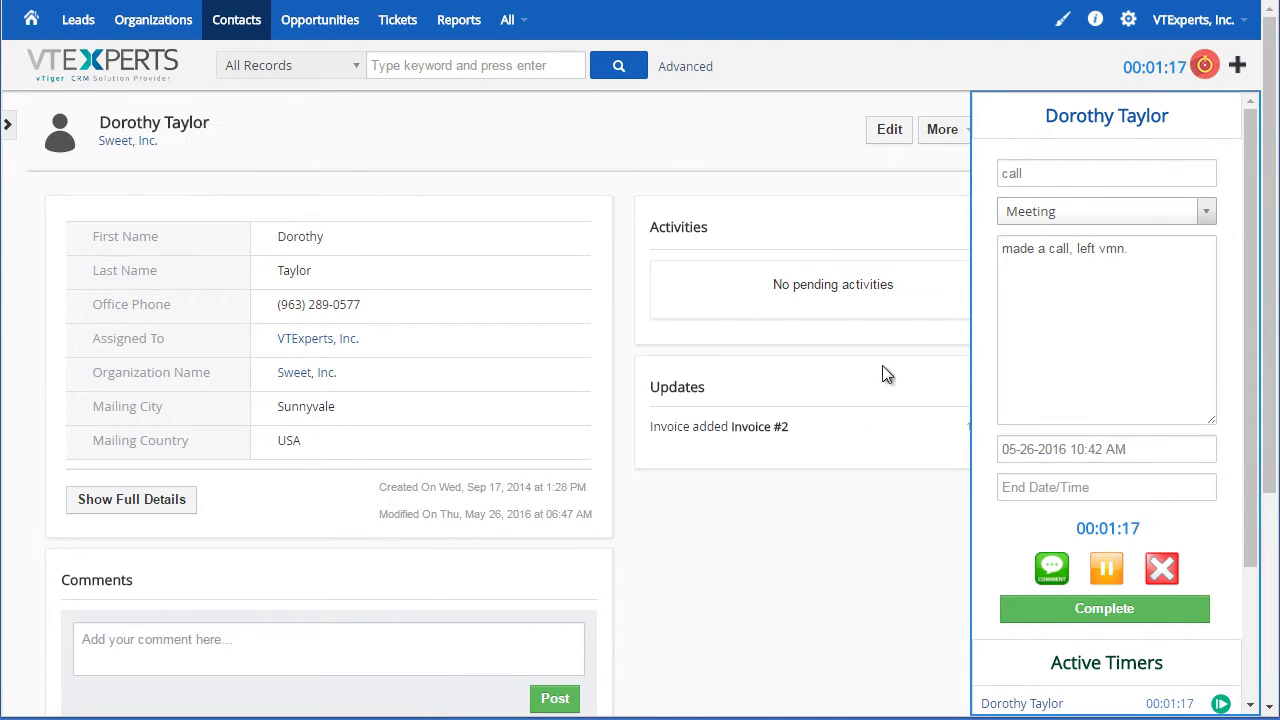
left_click(1106, 357)
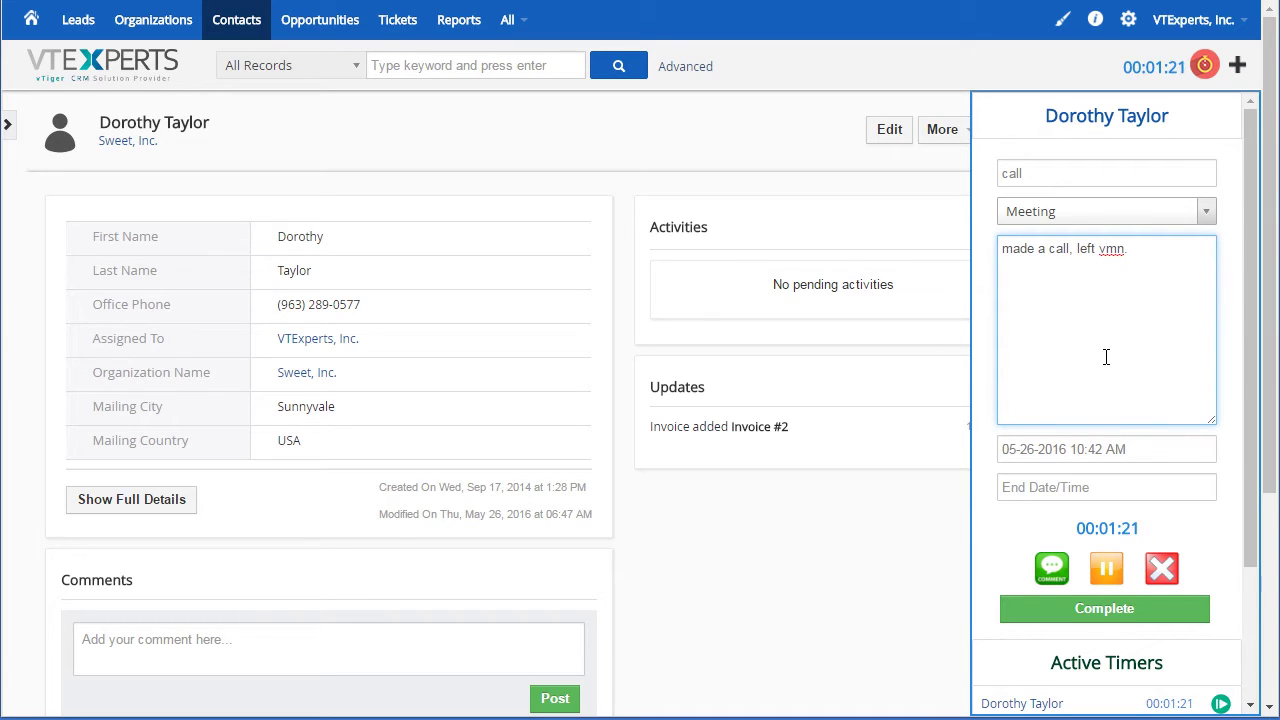
scroll(1100, 350, "down", 2)
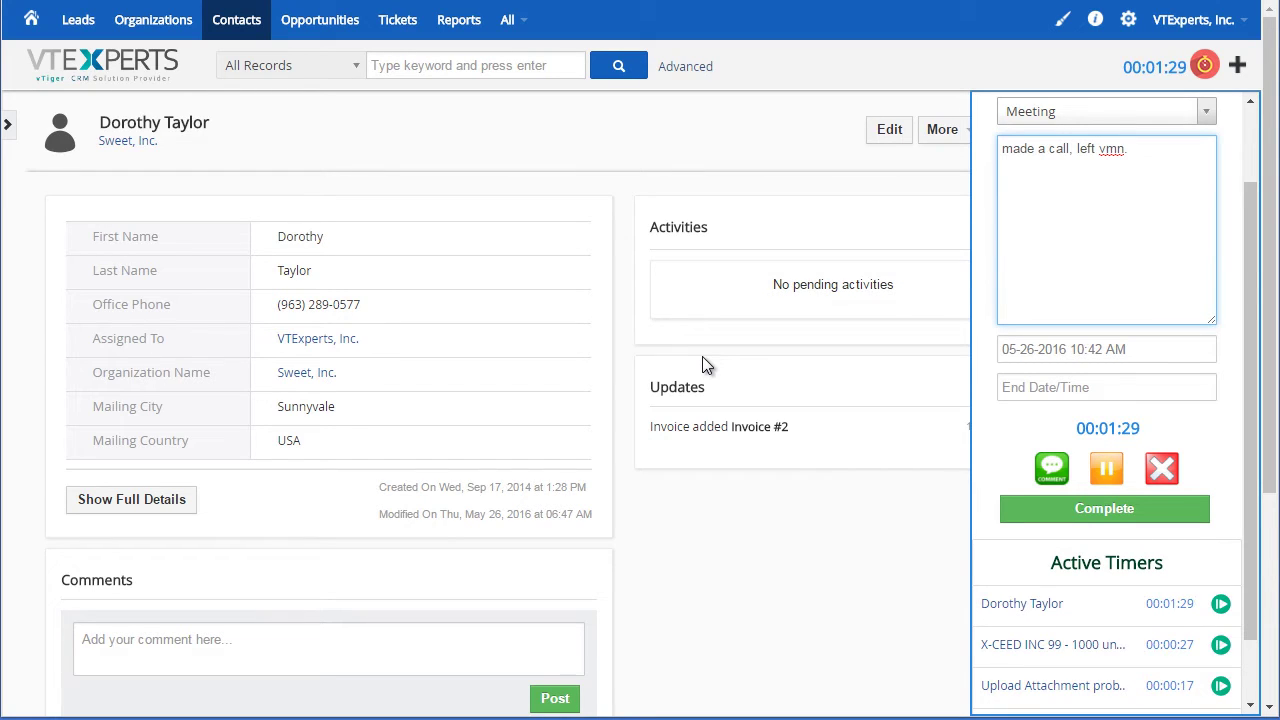
scroll(1046, 283, "up", 2)
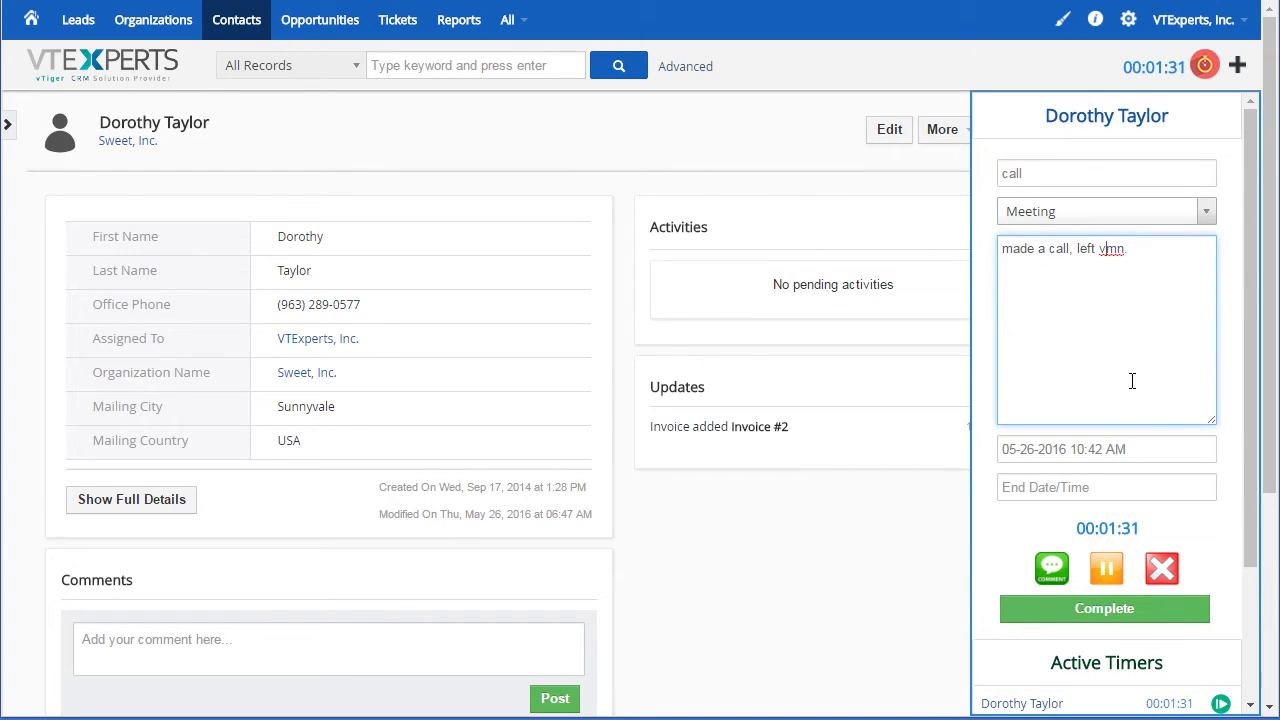
scroll(1145, 350, "down", 1)
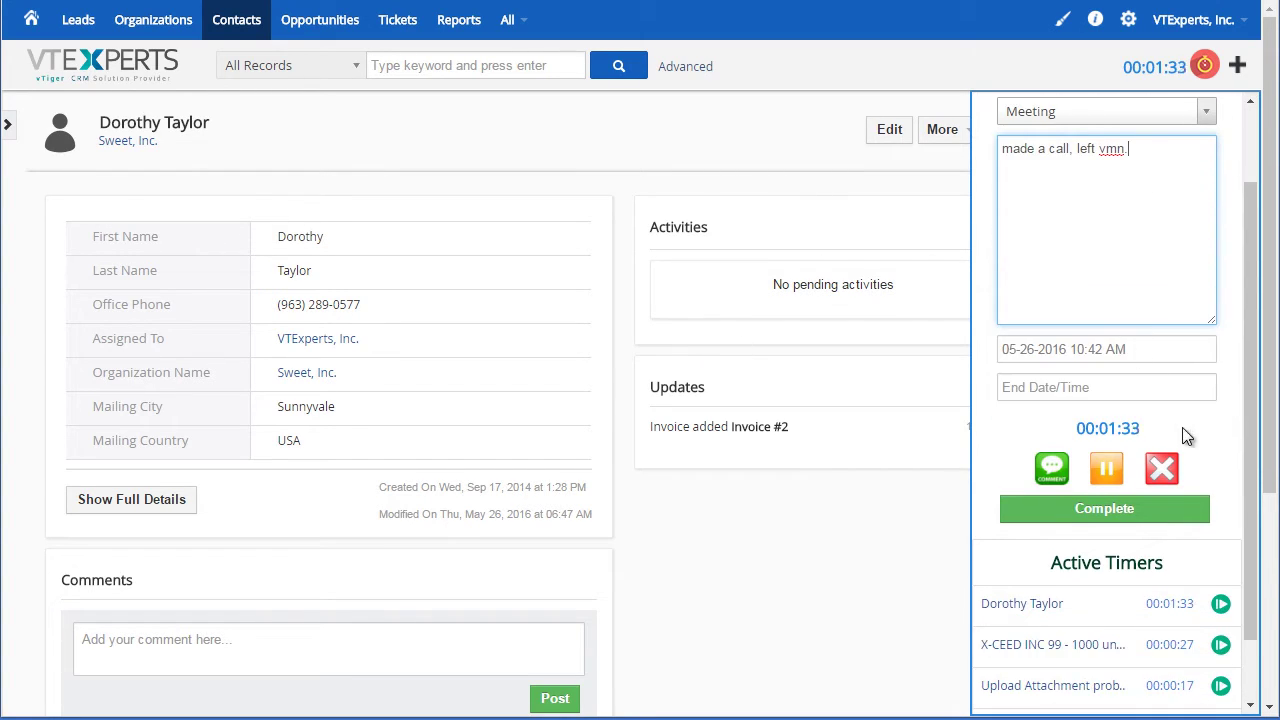
Complete the contact's 'call' timer, logging it as a held Meeting activity
left_click(1119, 511)
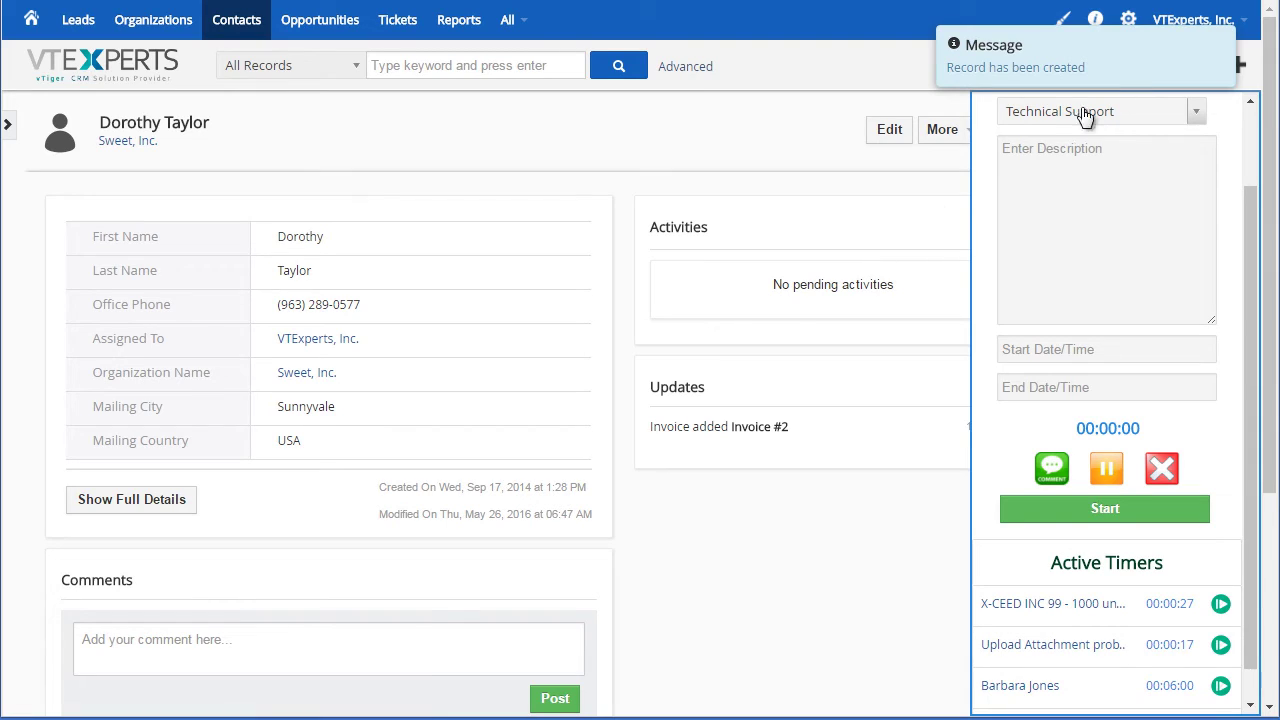
left_click(1226, 46)
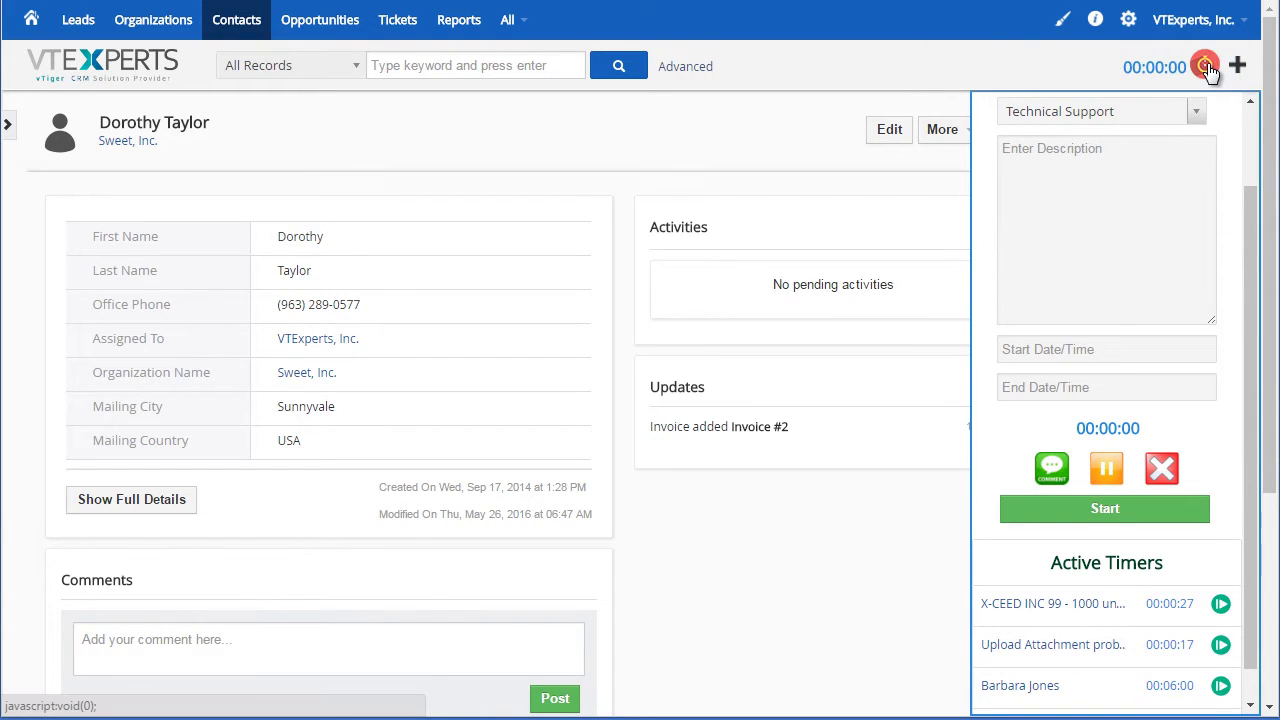
left_click(1206, 67)
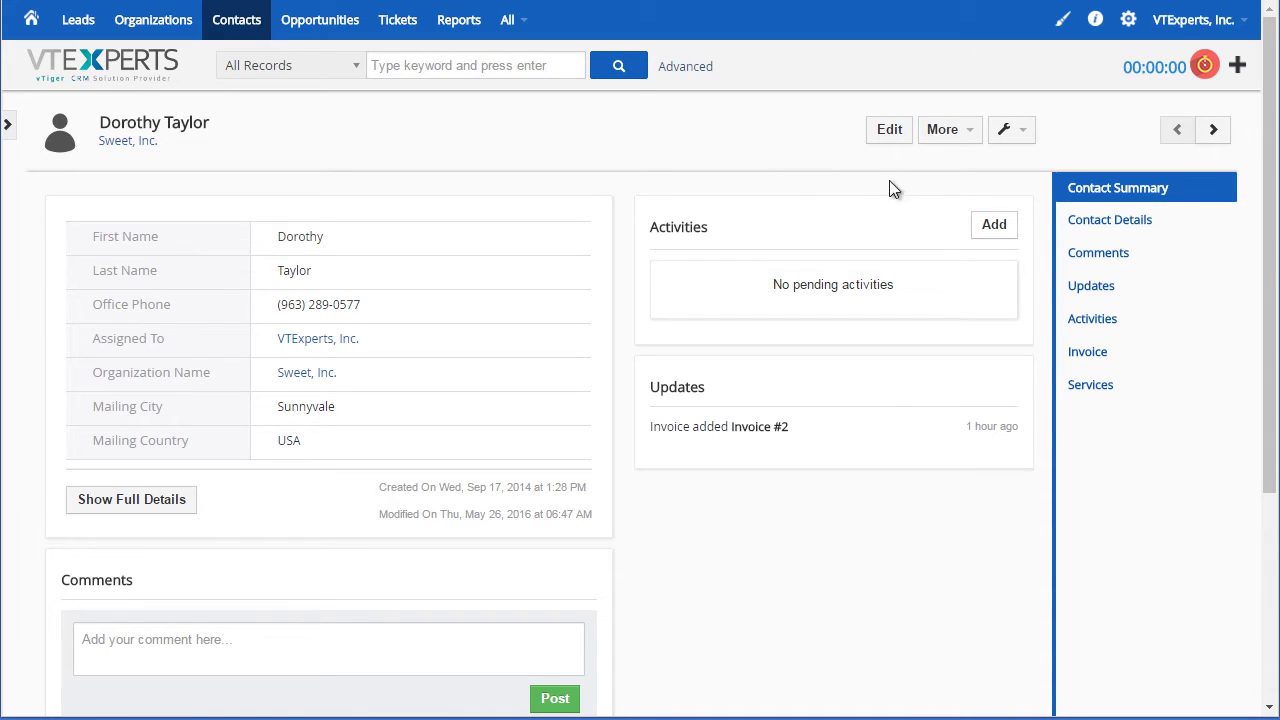
Check the contact's Activities list and the new 'made a call, left vmn.' comment on the summary
left_click(1116, 316)
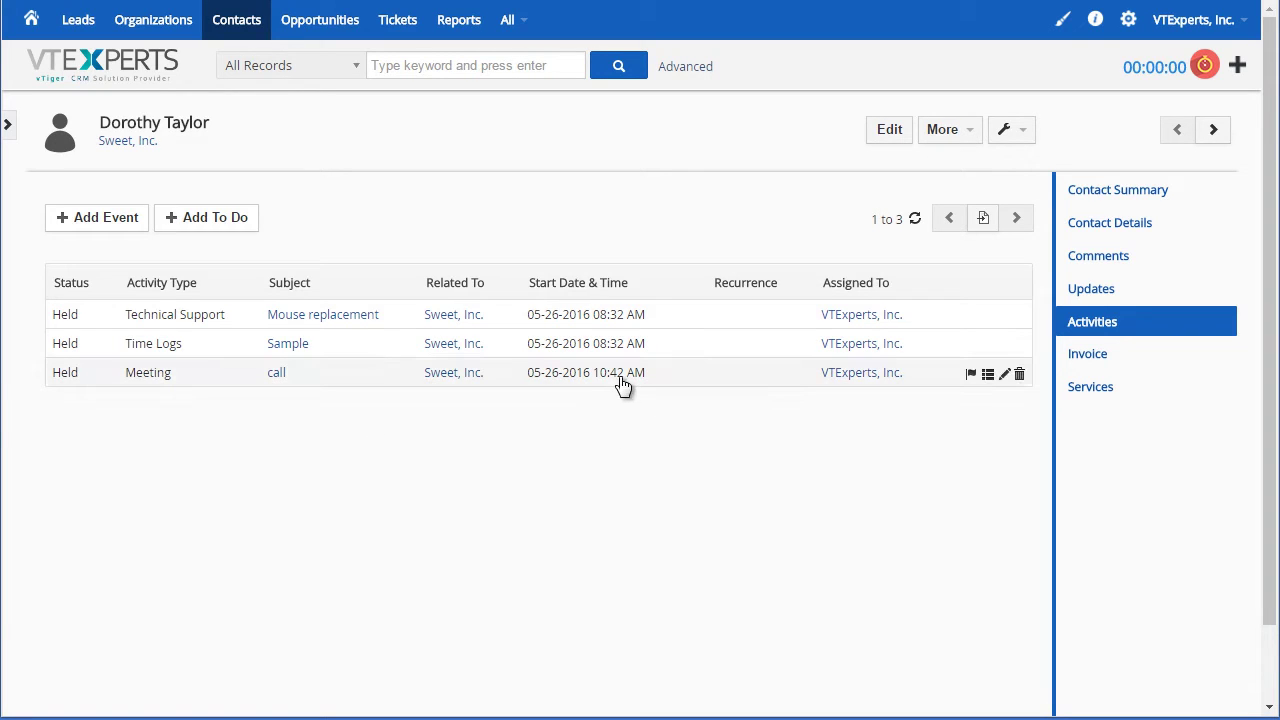
left_click(1120, 193)
scroll(655, 215, "down", 1)
scroll(652, 213, "down", 2)
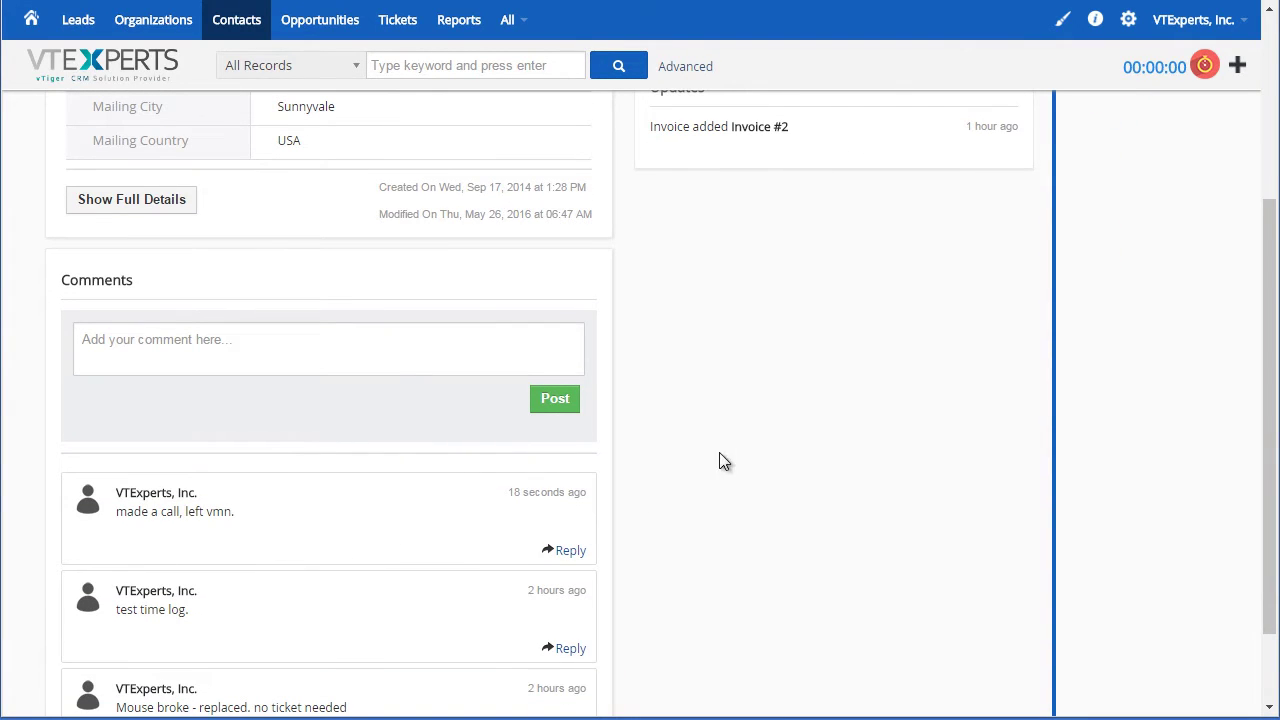
Review the contact's timer panel contents, then close it
scroll(758, 397, "up", 3)
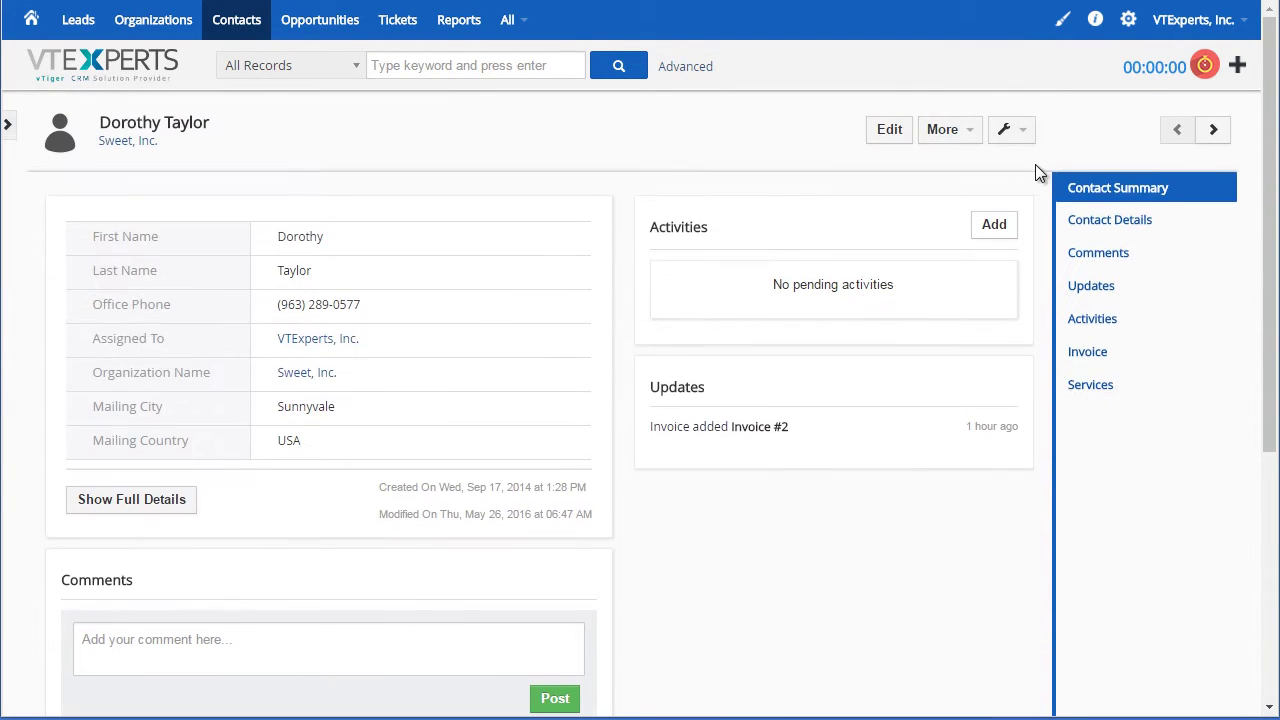
left_click(1206, 68)
scroll(1211, 194, "up", 2)
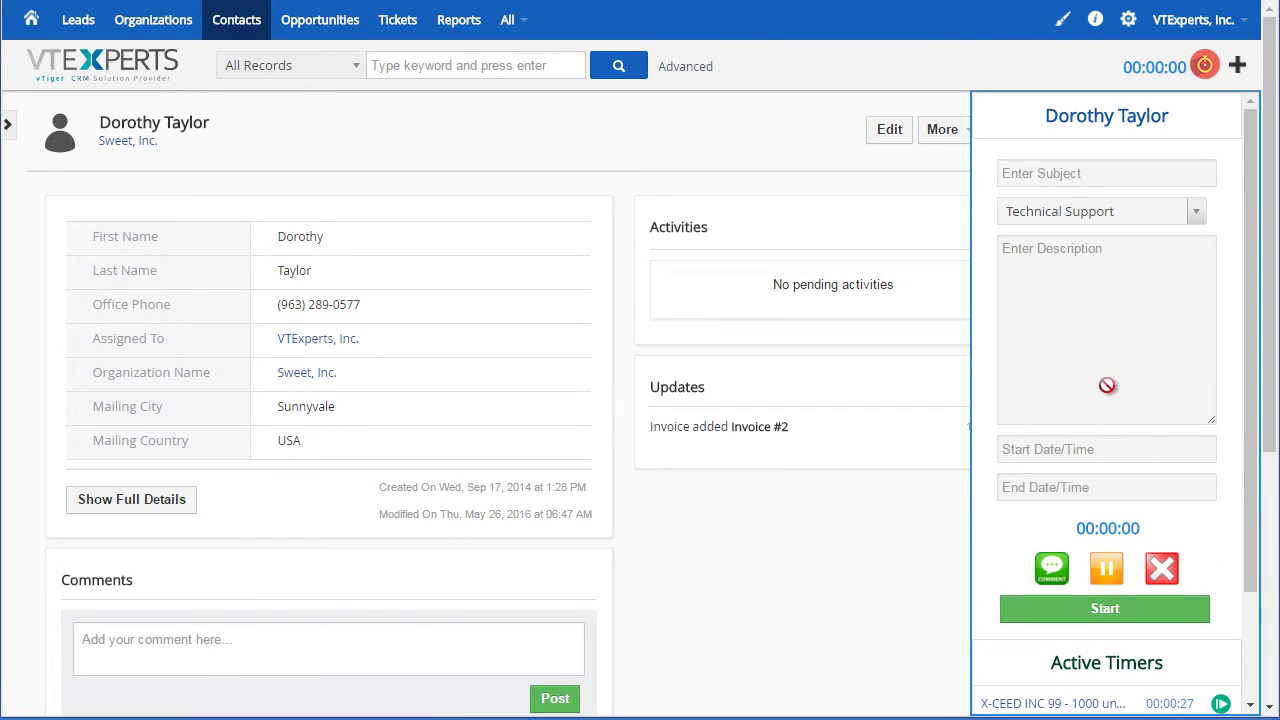
scroll(1125, 395, "down", 3)
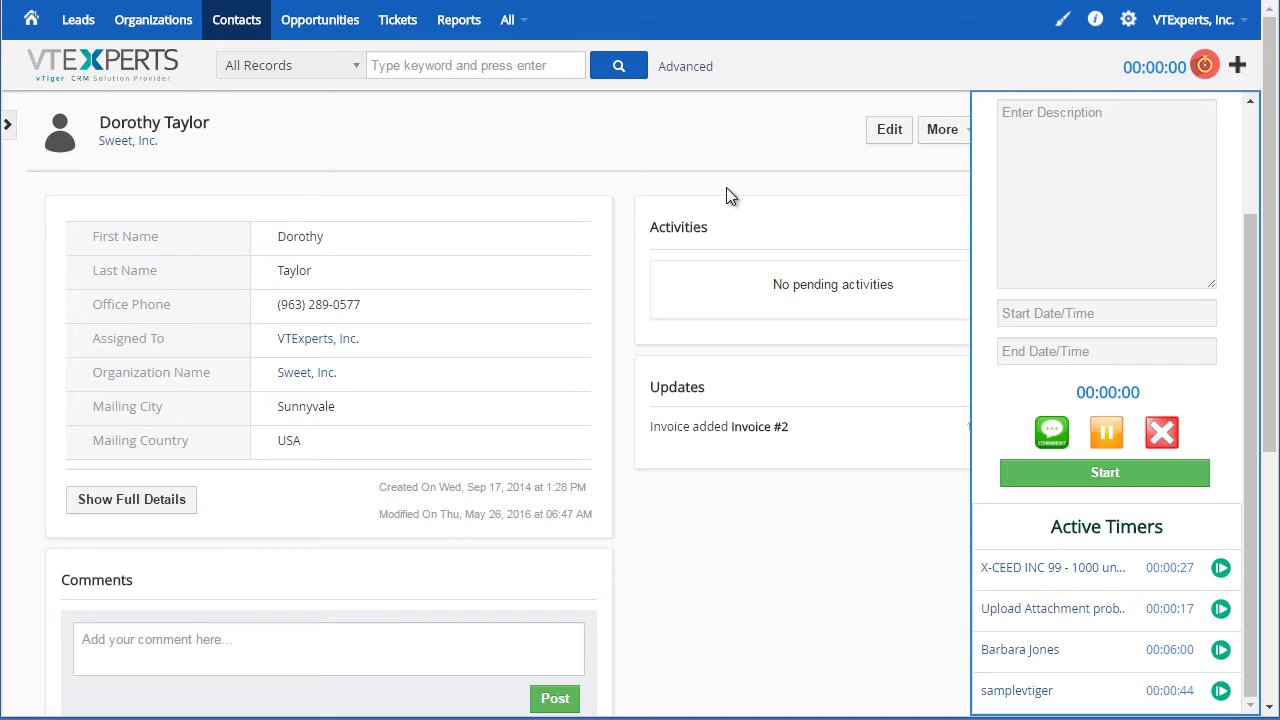
left_click(1206, 66)
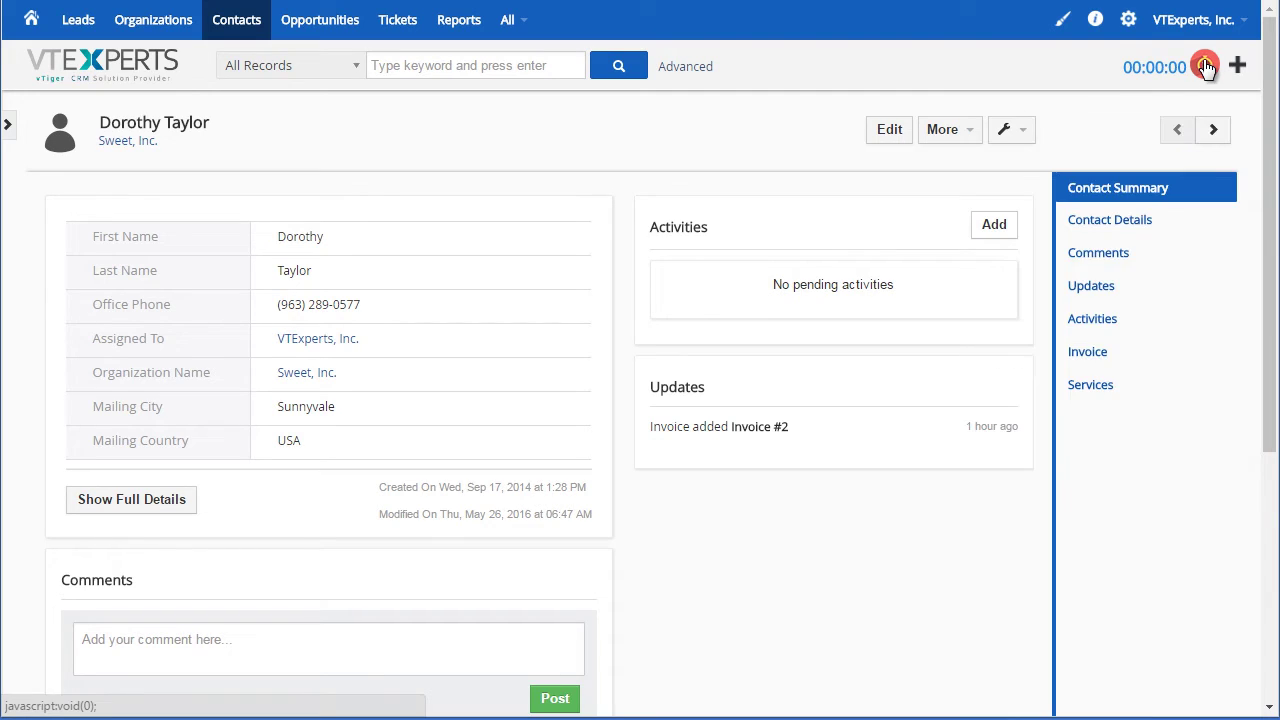
Start a new invoice from the contact's Invoices, copying the billing address to shipping
left_click(1122, 324)
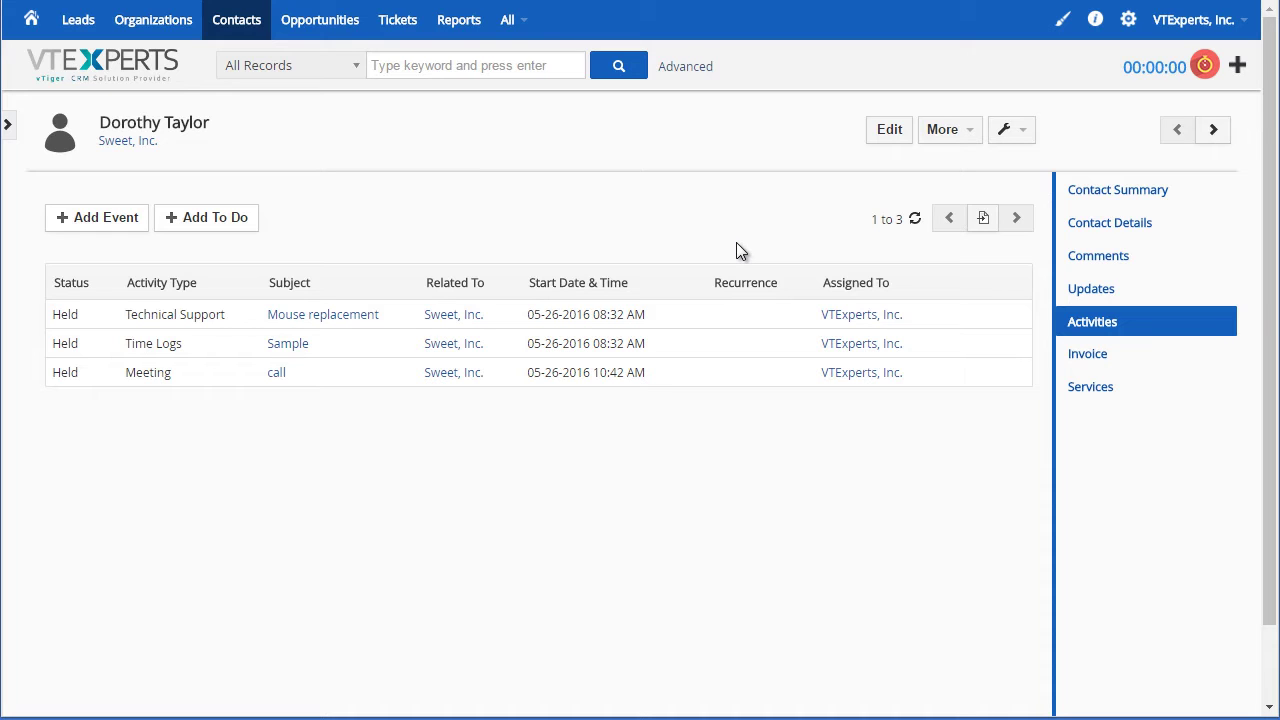
left_click(1118, 358)
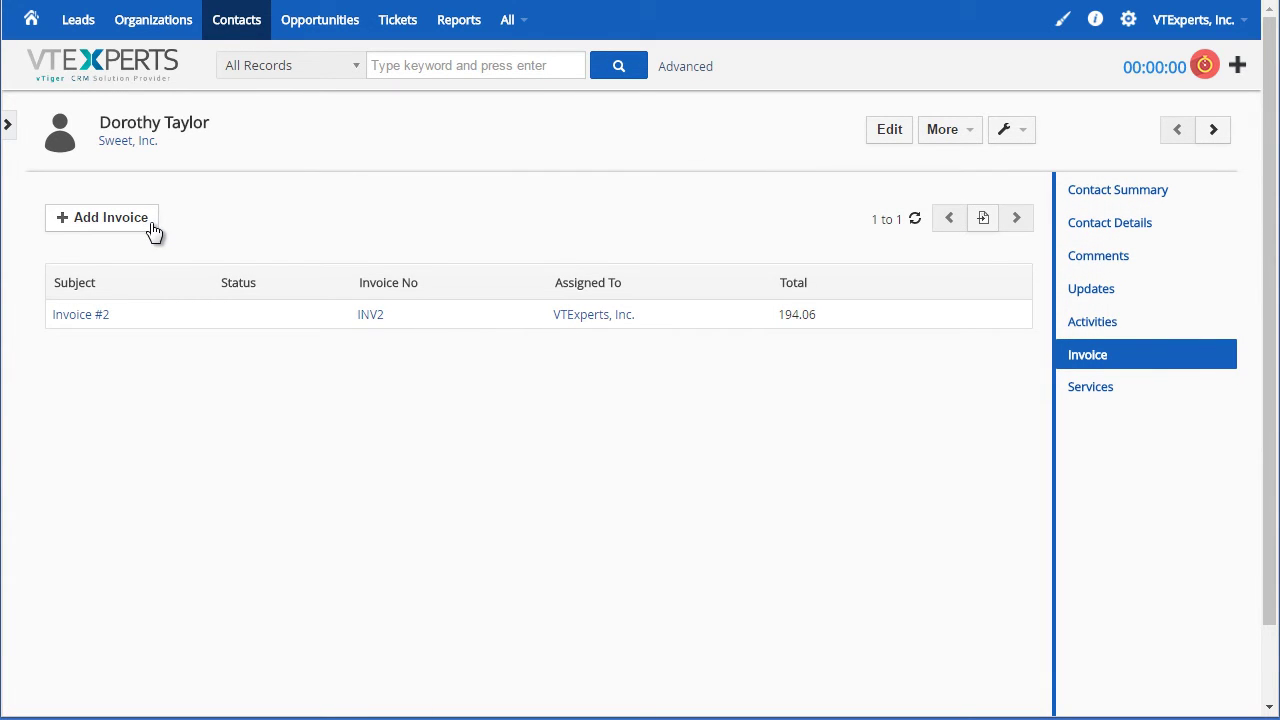
left_click(150, 222)
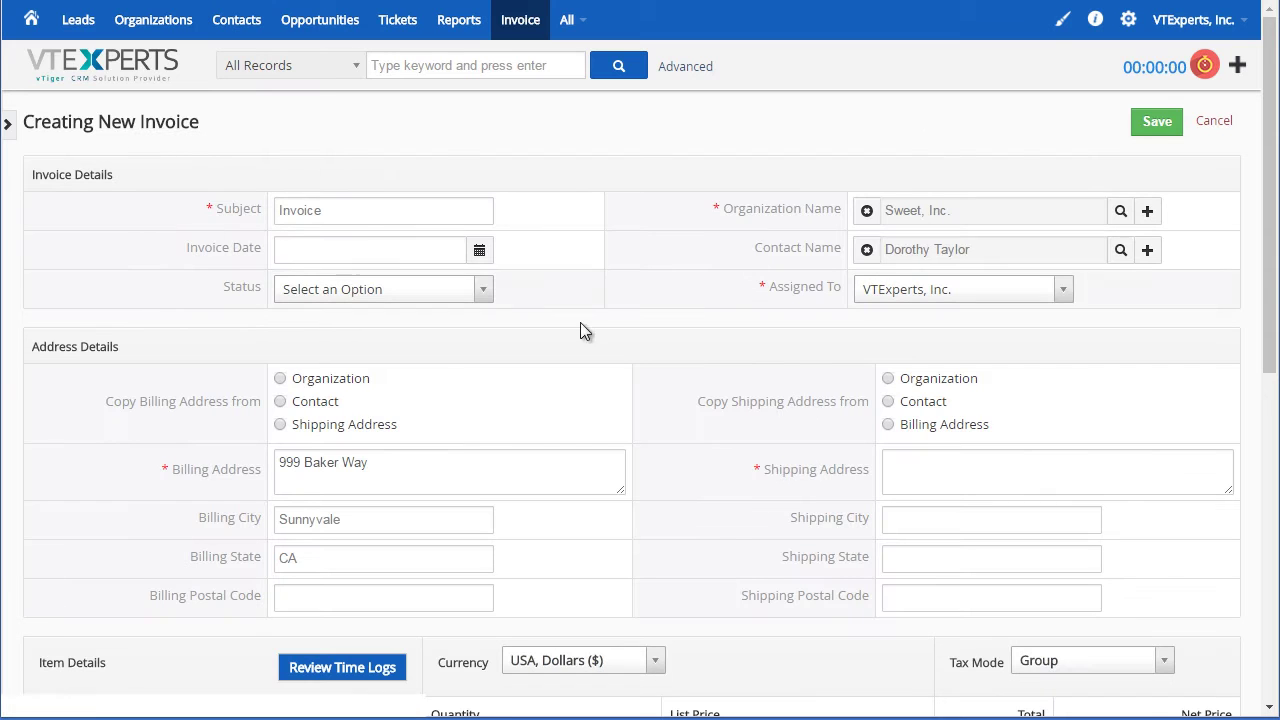
scroll(708, 341, "down", 1)
left_click(888, 324)
scroll(676, 321, "down", 1)
Add both time logs to the invoice as Meetings (4.5) and Support (41.25) line items
left_click(390, 468)
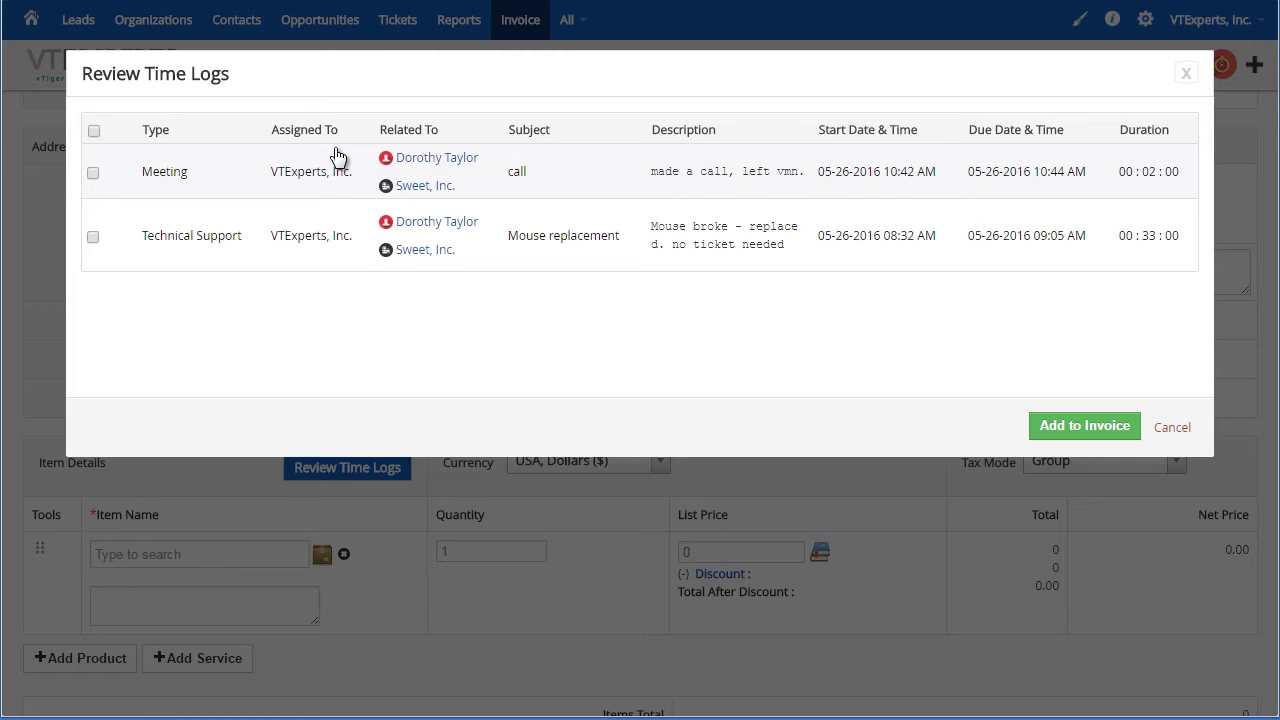
left_click(97, 131)
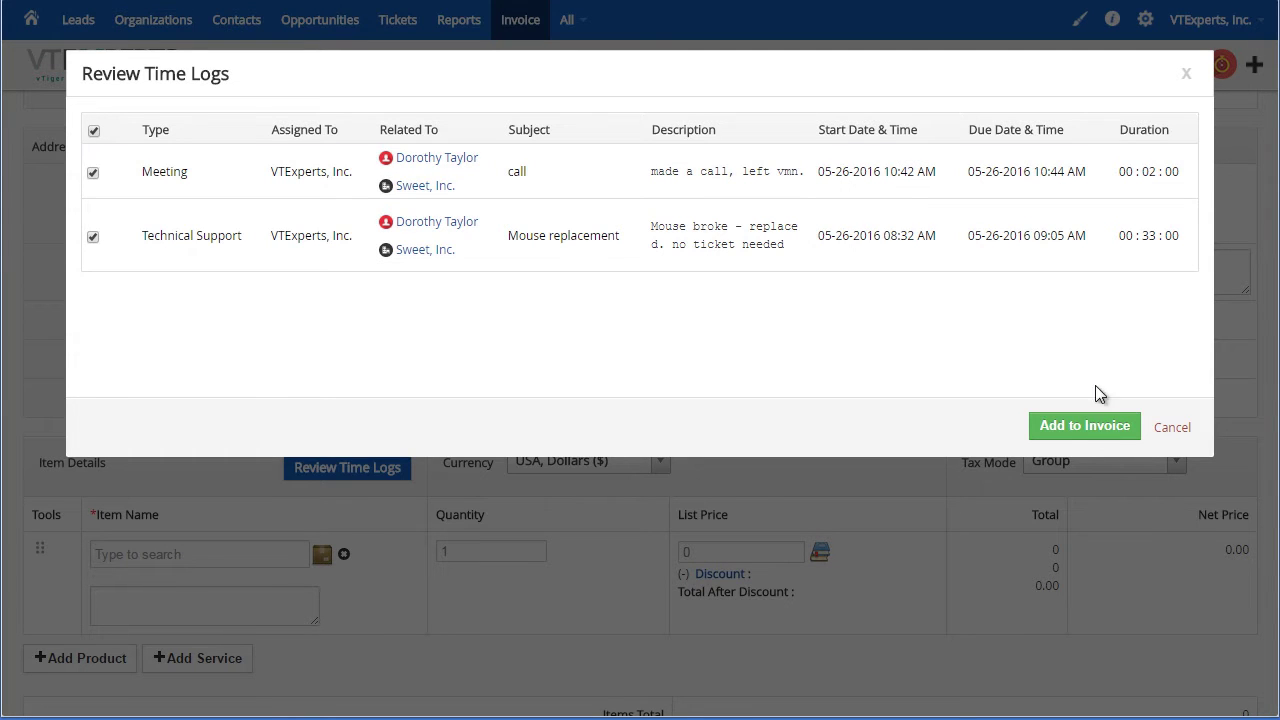
left_click(1080, 427)
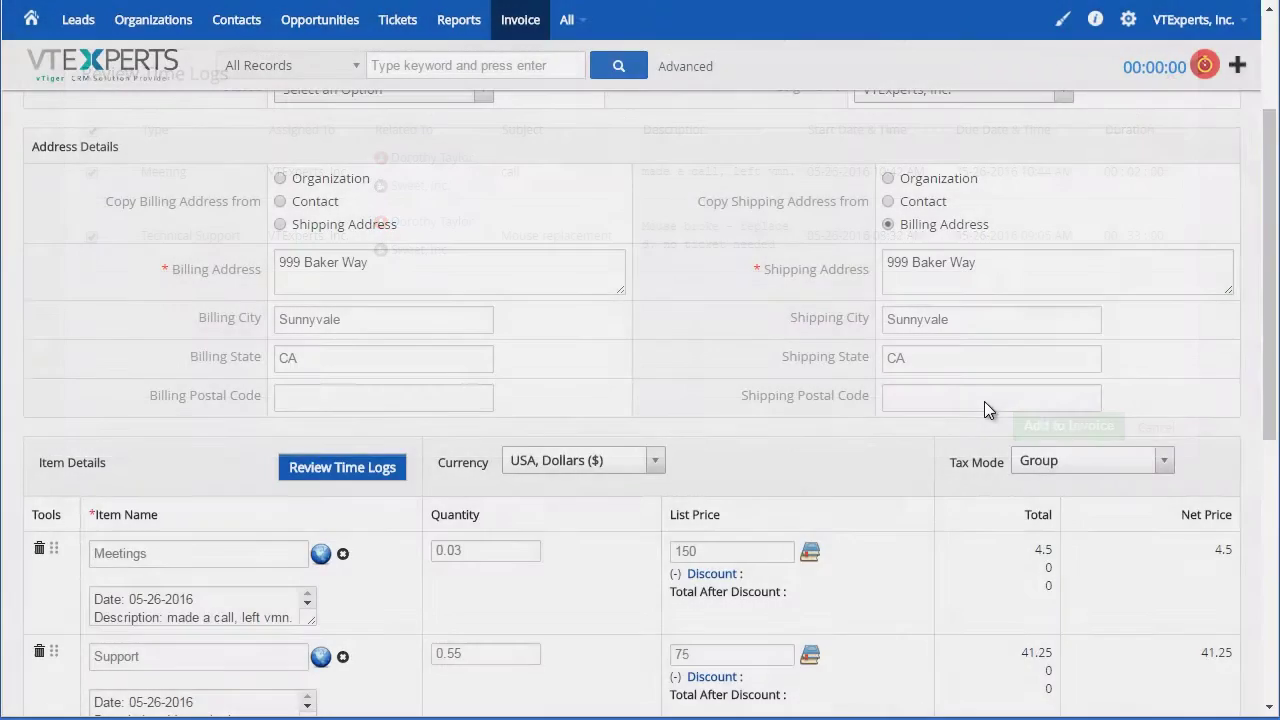
Enlarge the Meetings item description and save the invoice with grand total 51.47
scroll(874, 356, "down", 1)
scroll(872, 351, "down", 1)
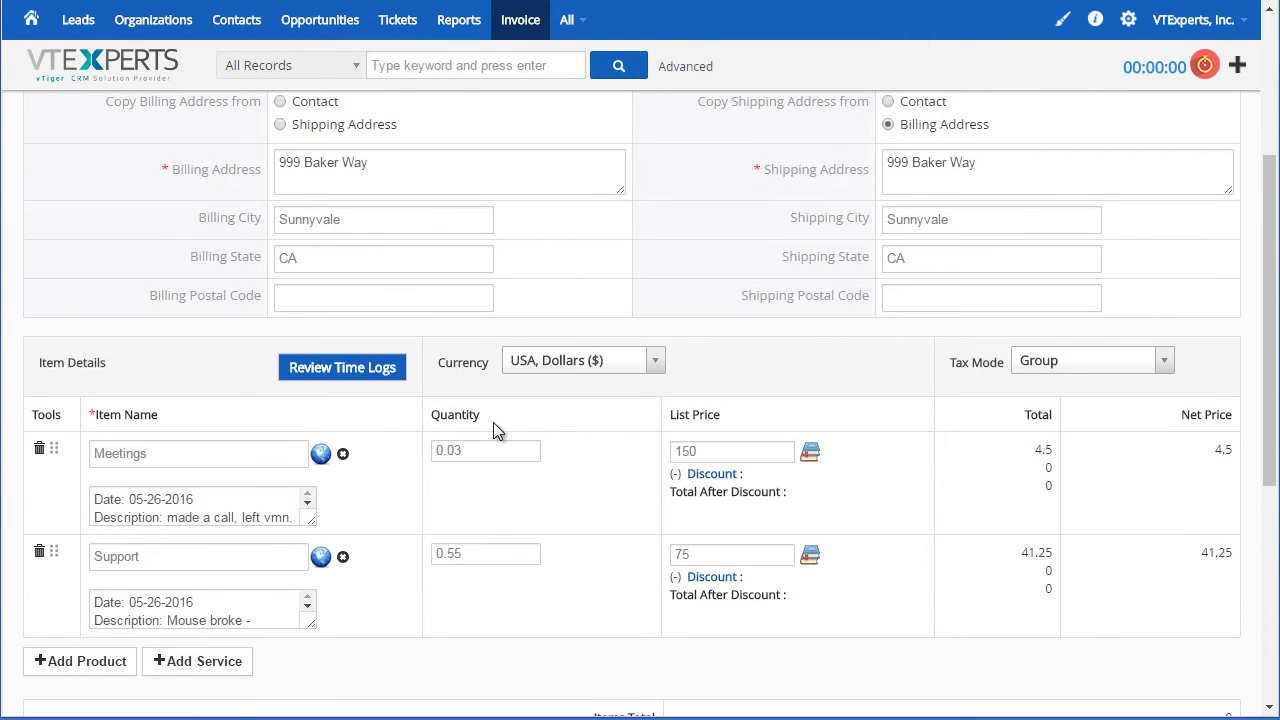
left_click(307, 518)
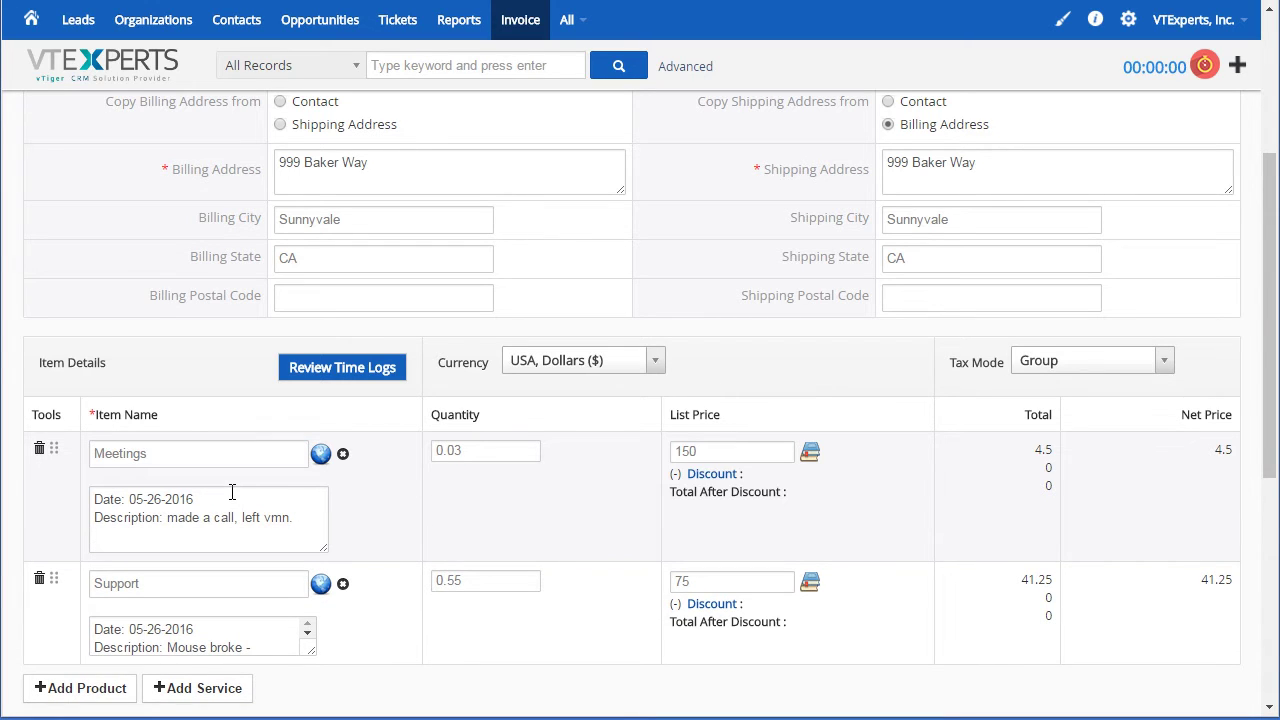
scroll(260, 517, "down", 1)
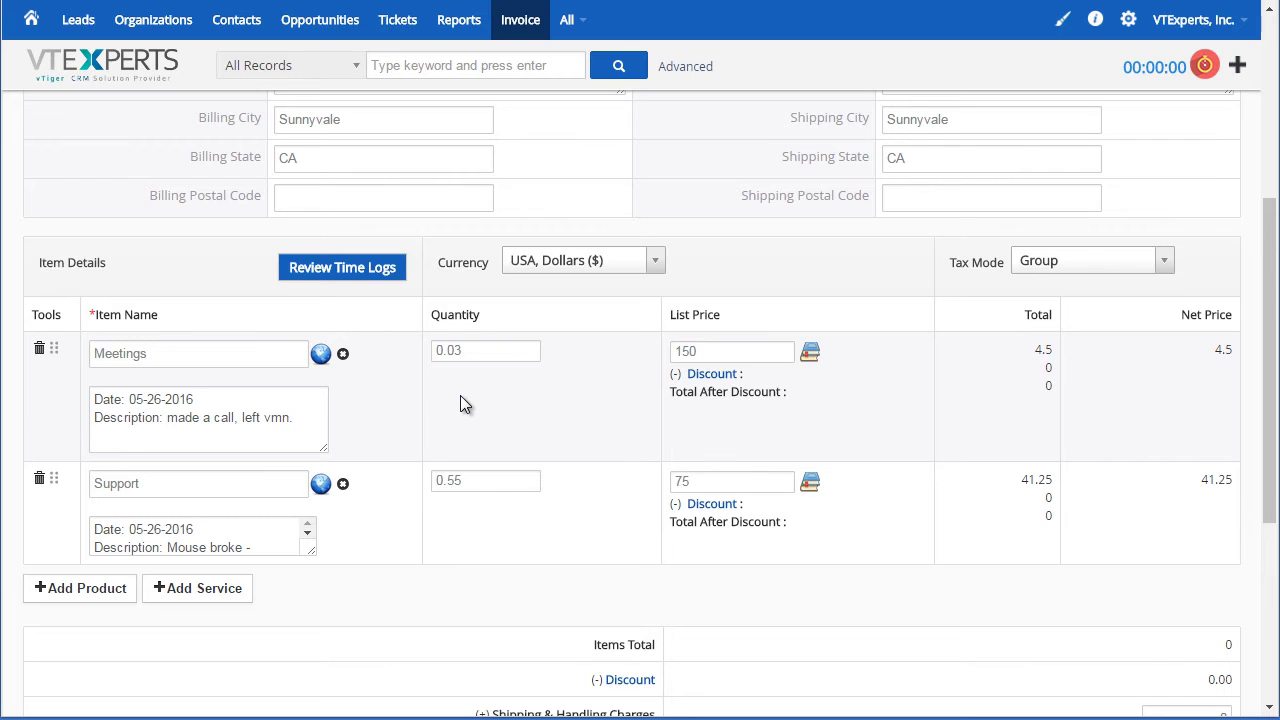
scroll(940, 300, "down", 5)
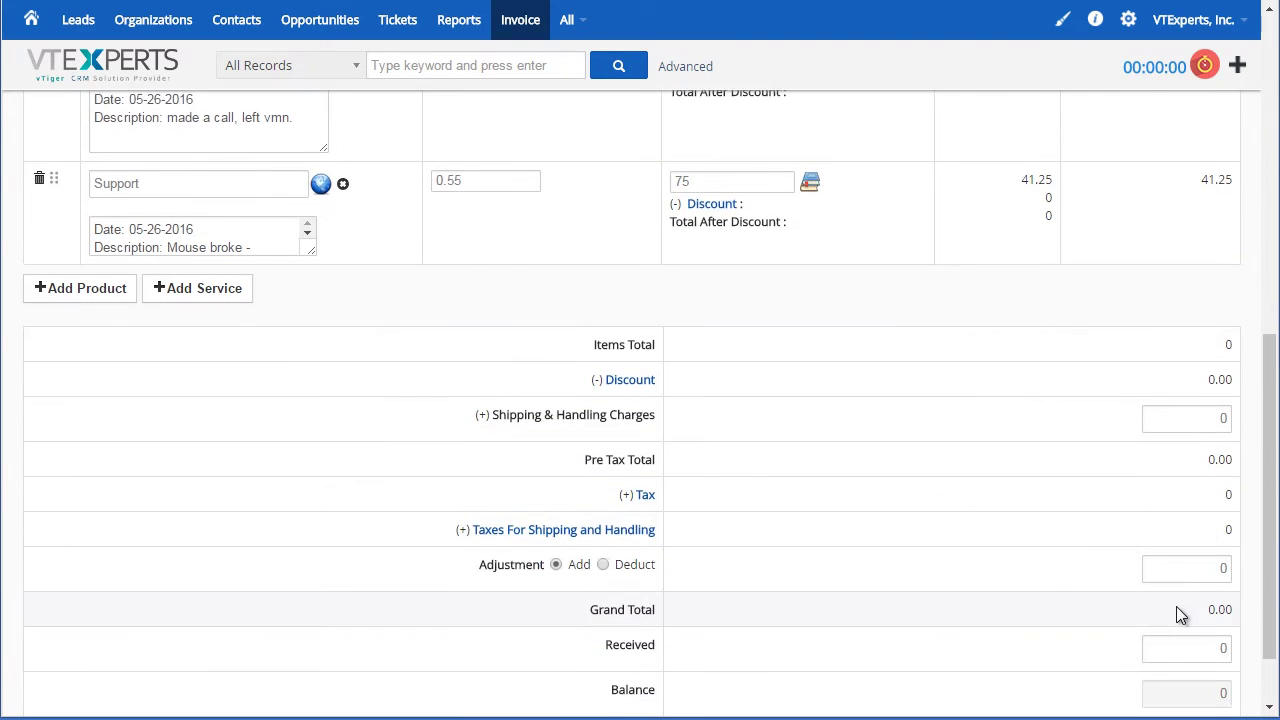
left_click(1160, 663)
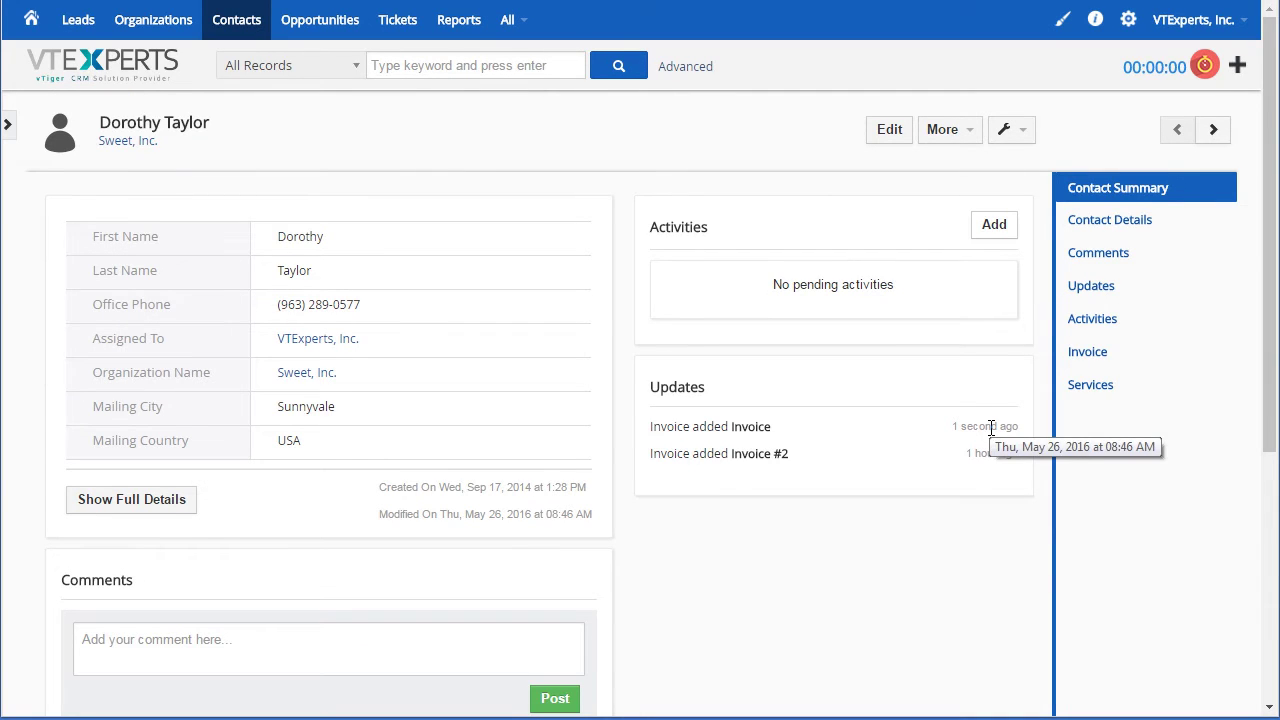
Open invoice INV3 from the contact's invoices to review its Meetings and Support lines totalling 45.75
left_click(1100, 355)
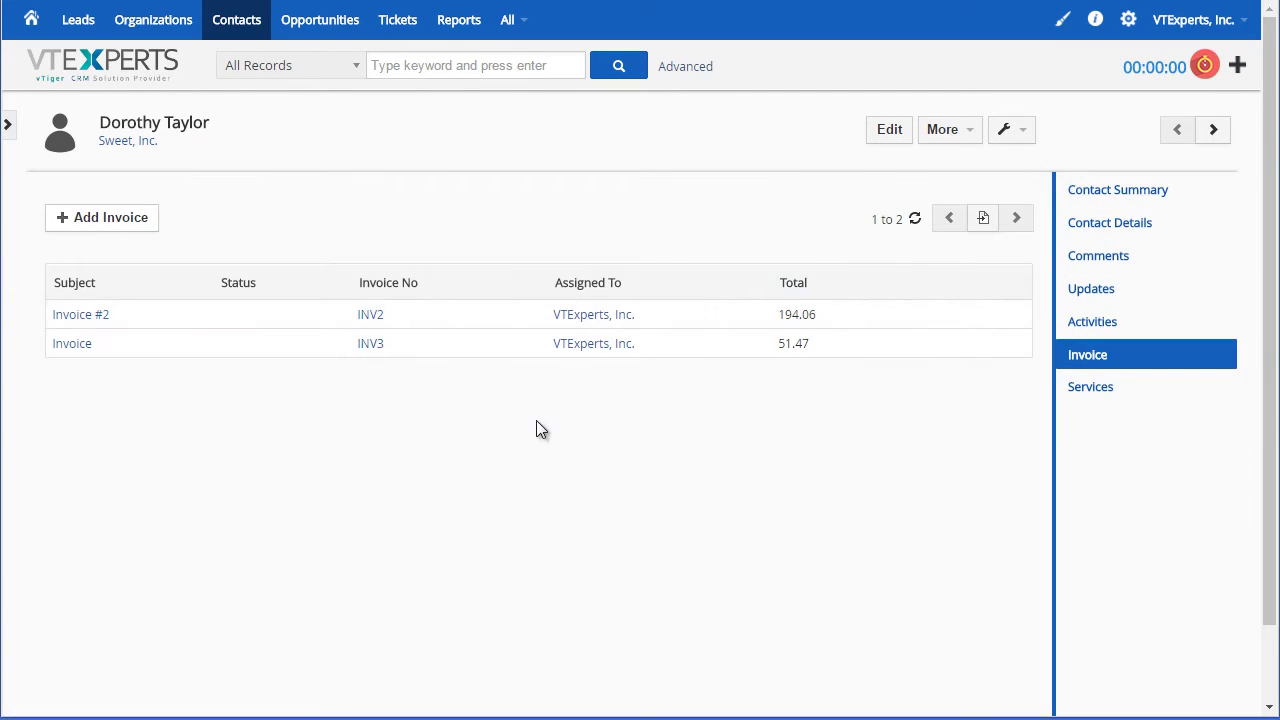
left_click(363, 343)
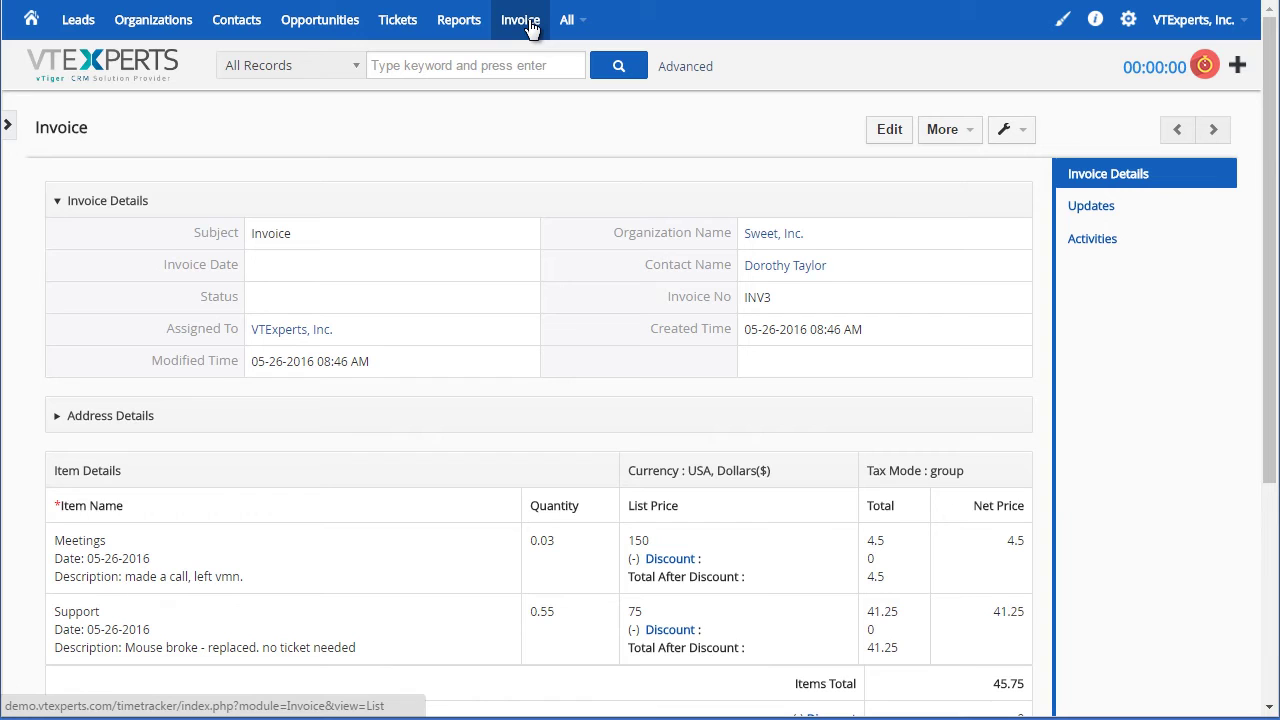
Start a new Technical Support timer on the contact's record from the Contacts list
left_click(236, 21)
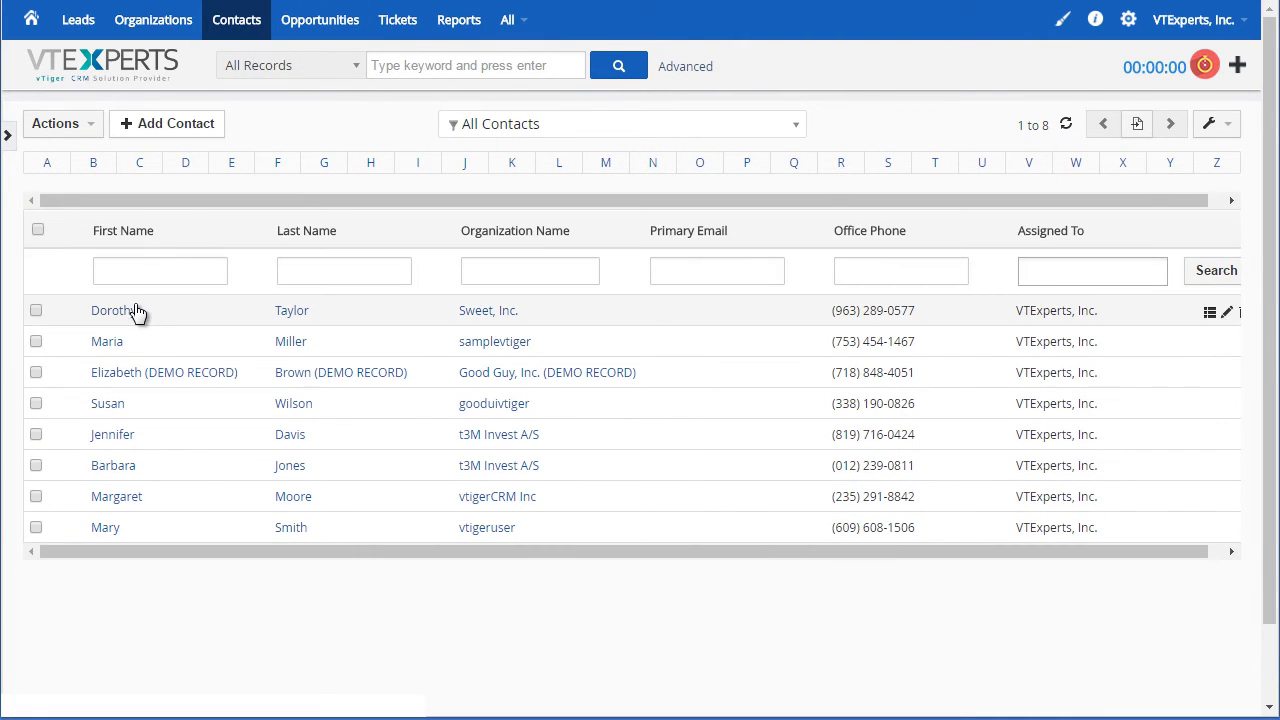
left_click(132, 307)
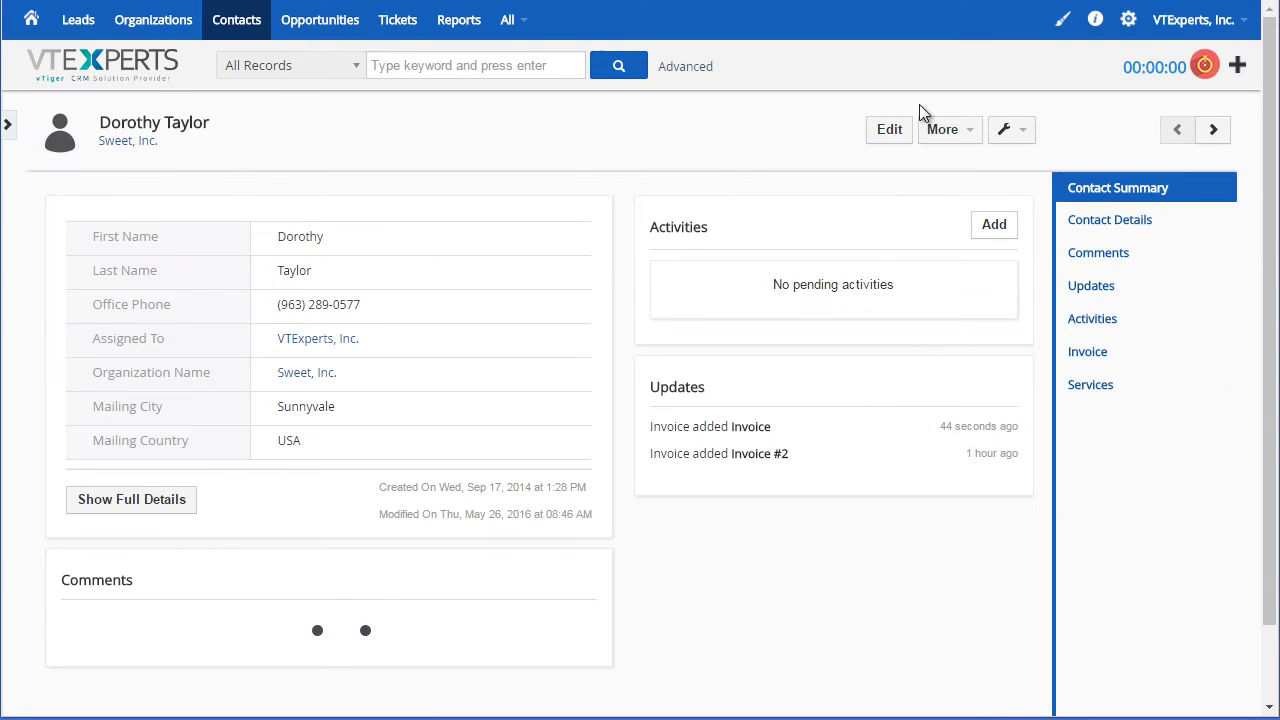
left_click(1206, 66)
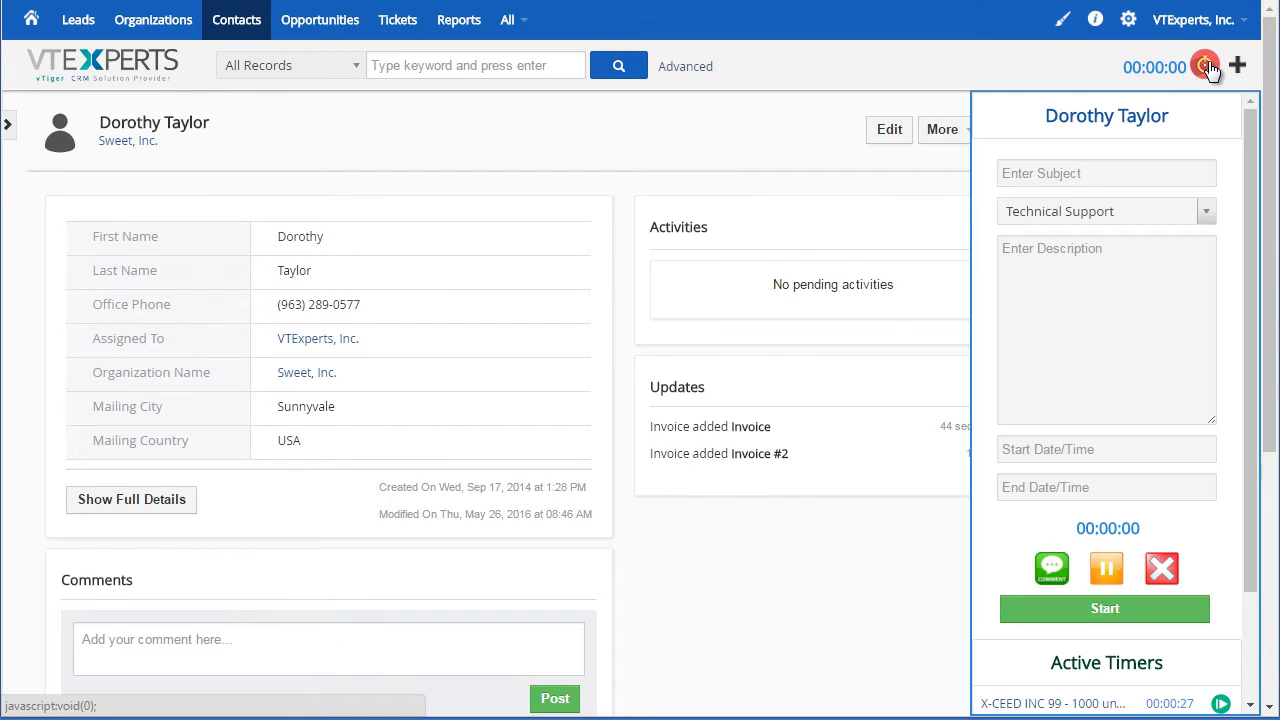
left_click(1128, 612)
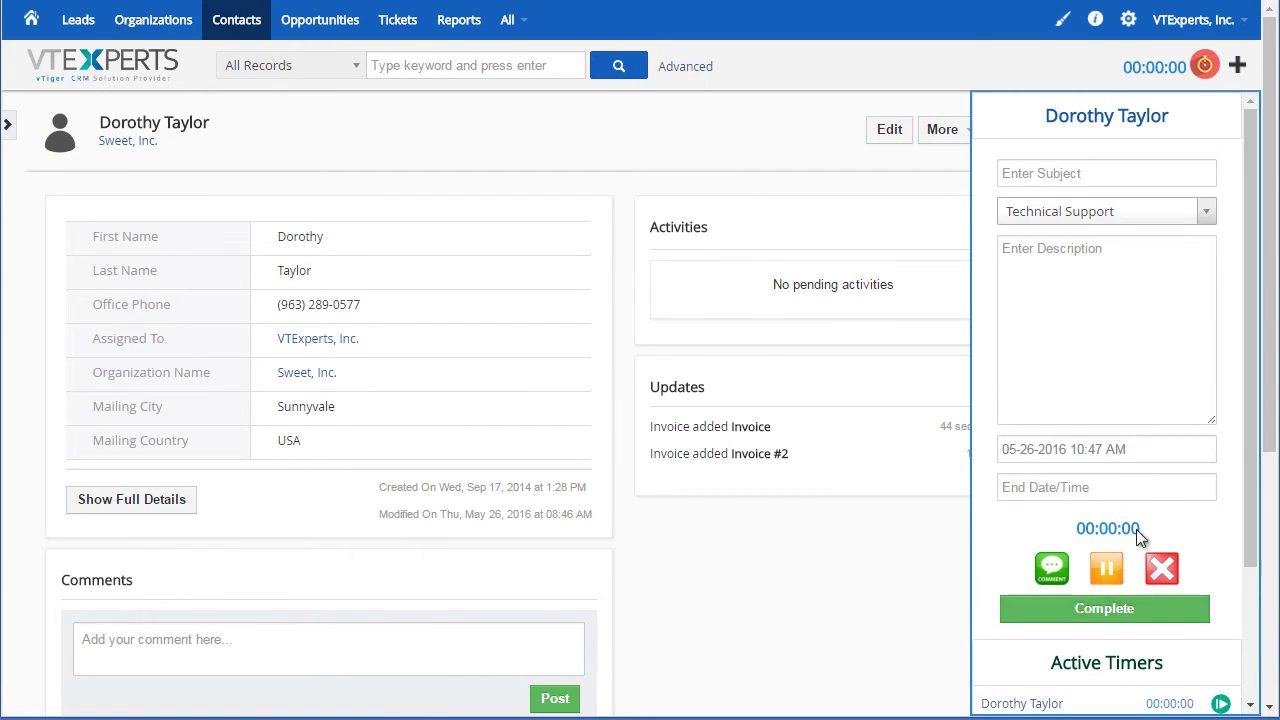
Browse the activity type options without changing them, then close the timer panel
left_click(1208, 215)
mouse_move(1203, 305)
left_mouse_down()
mouse_move(1201, 376)
mouse_move(1202, 285)
left_mouse_up()
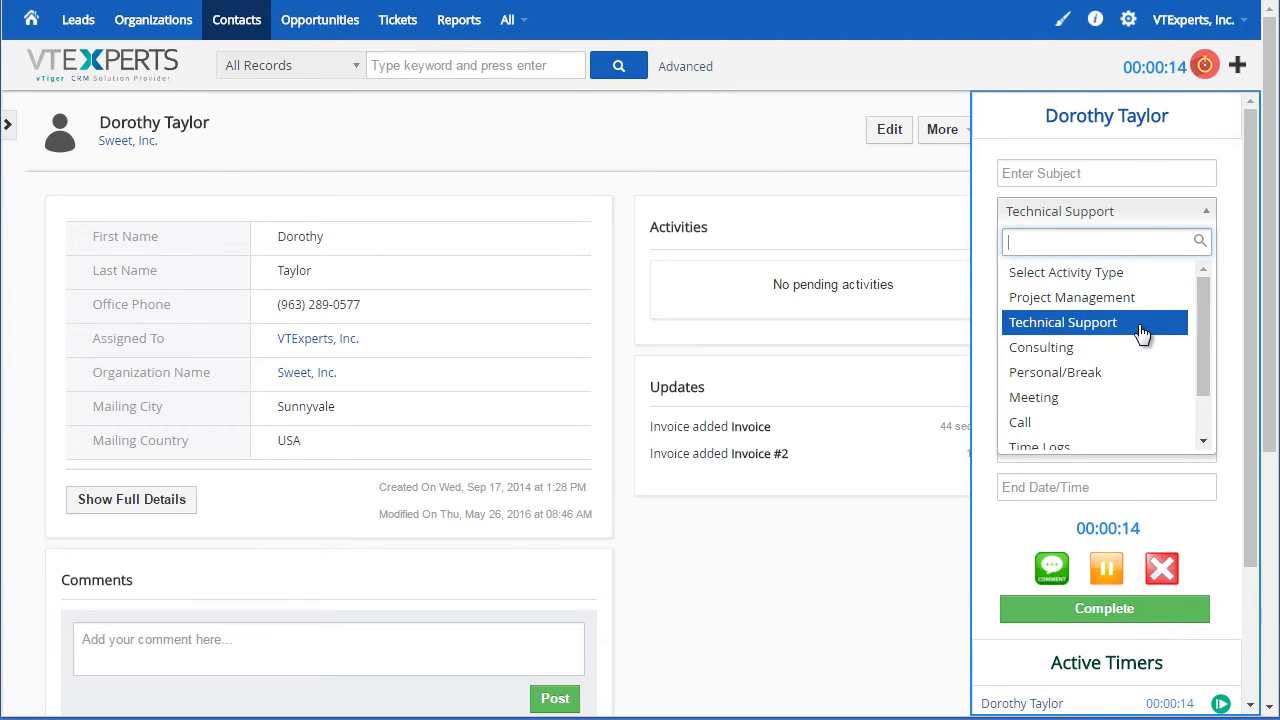
scroll(1130, 380, "down", 1)
scroll(1100, 350, "up", 2)
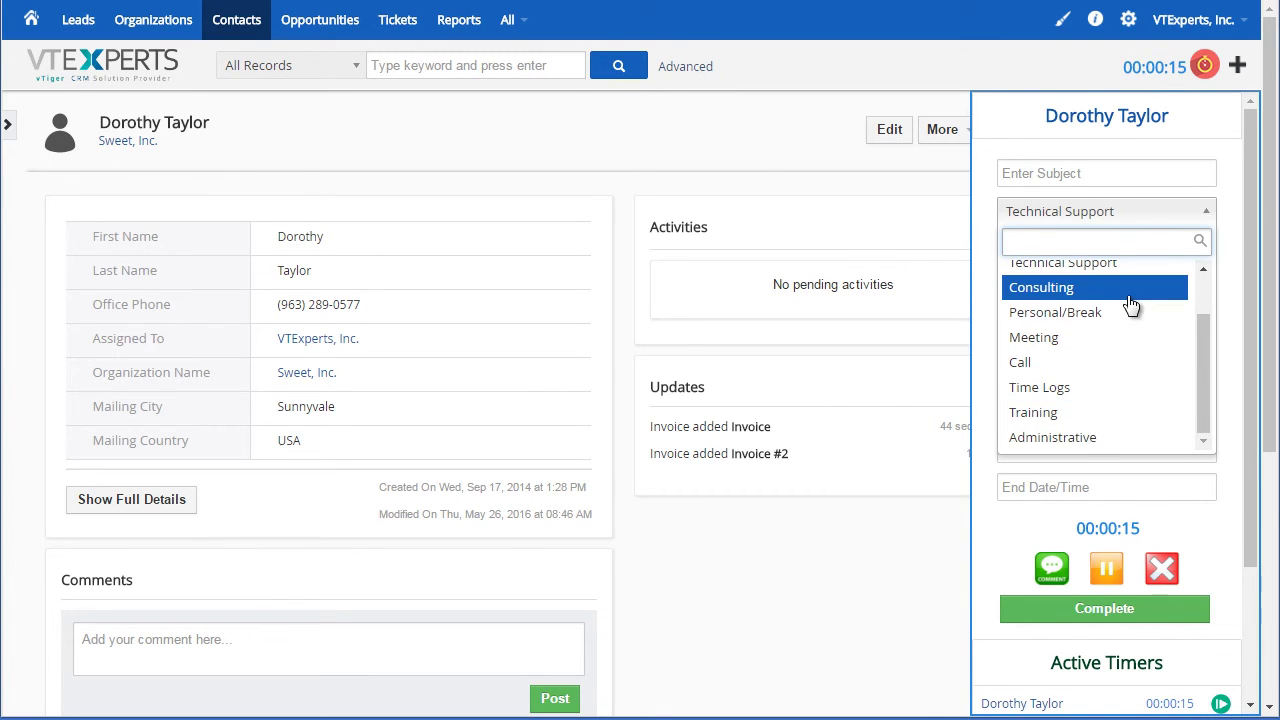
left_click(855, 180)
left_click(1205, 65)
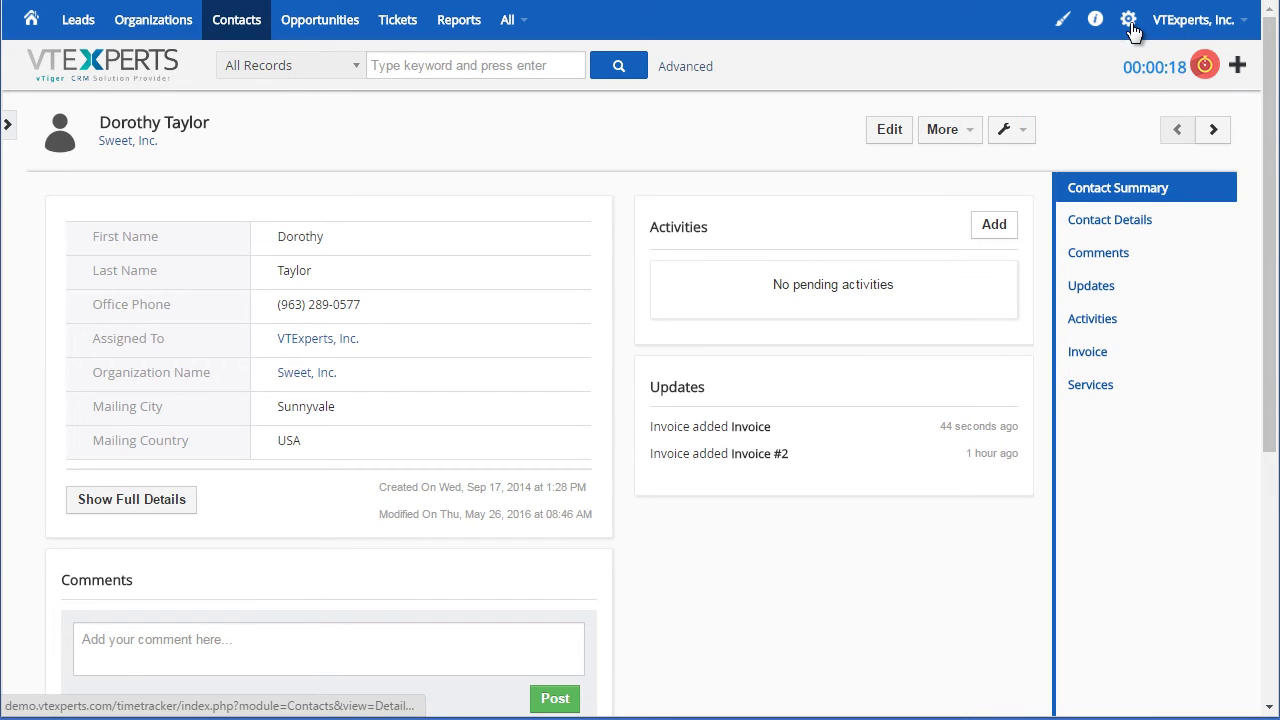
In CRM Settings' Picklist Editor, load the Events module's Activity Type picklist
left_click(1127, 19)
left_click(1108, 63)
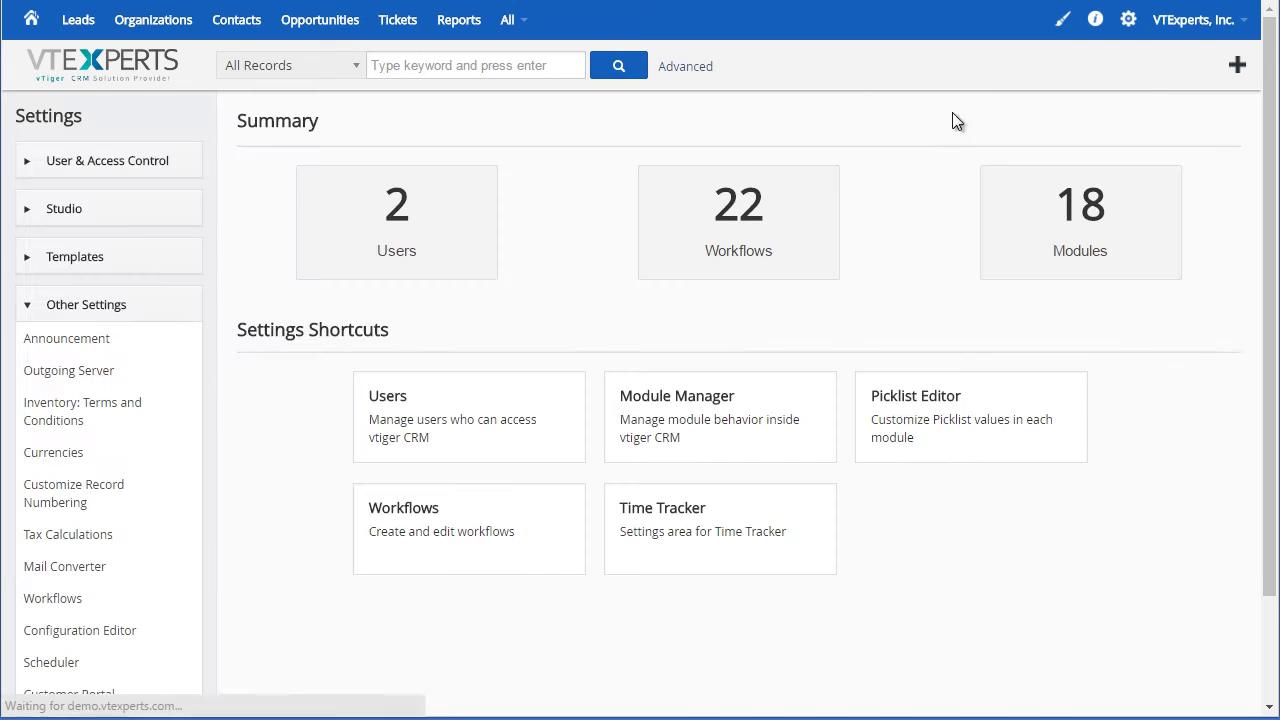
left_click(86, 220)
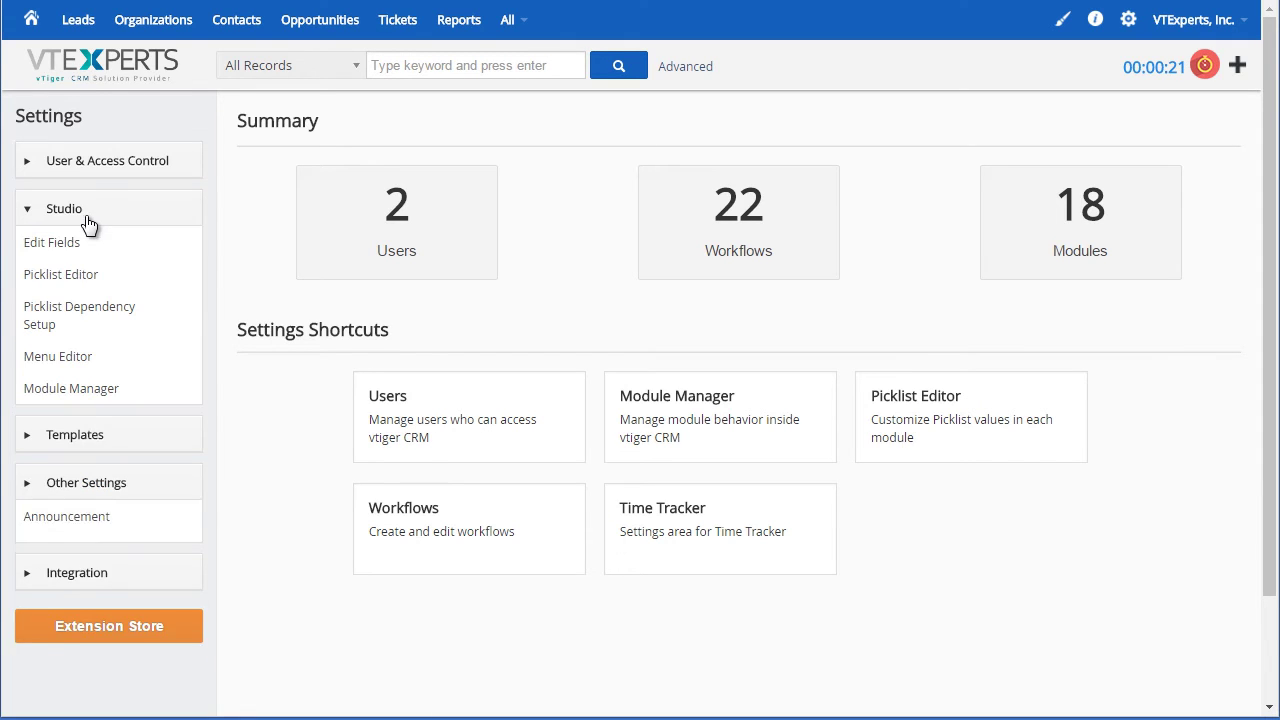
left_click(81, 279)
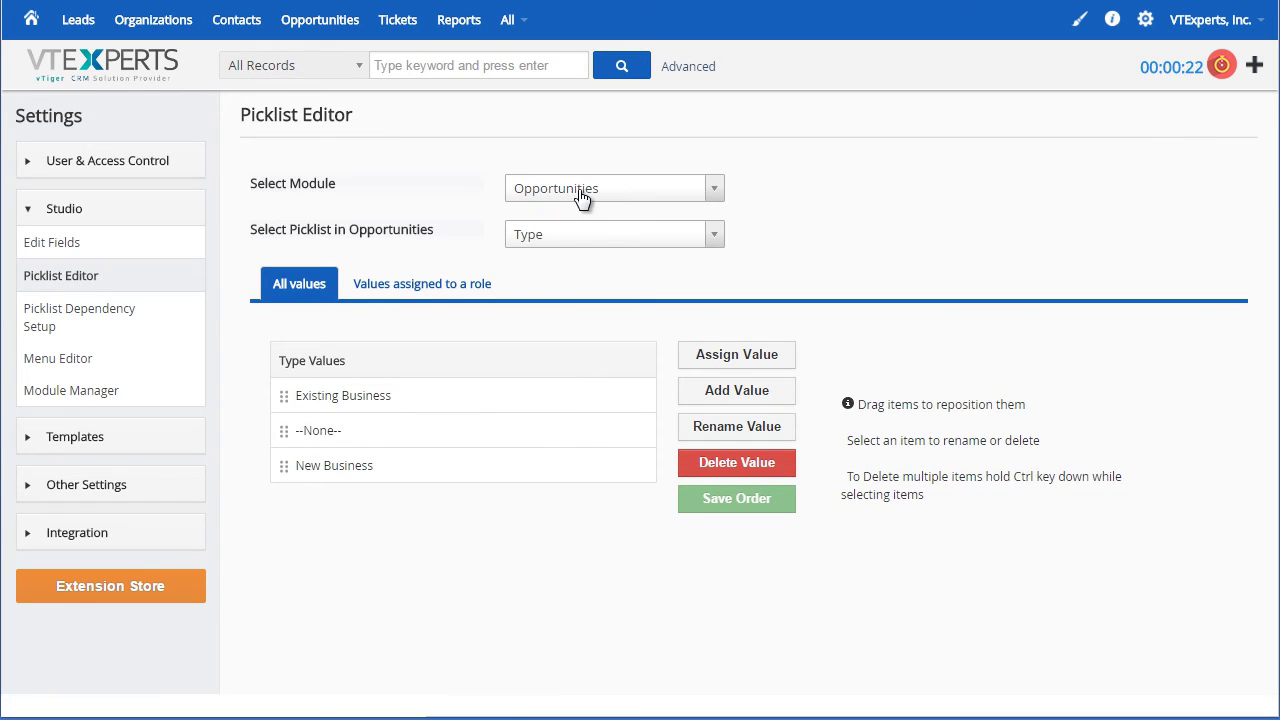
left_click(583, 197)
type("ev")
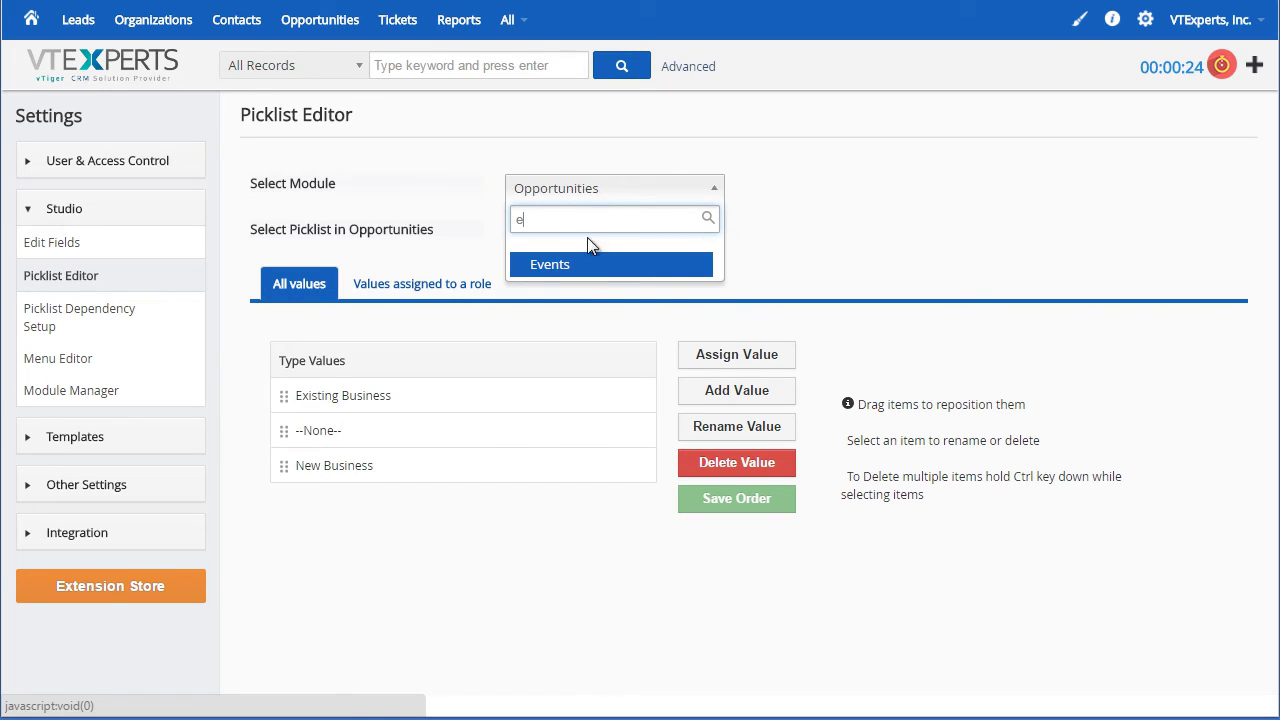
left_click(582, 270)
left_click(597, 236)
left_click(602, 332)
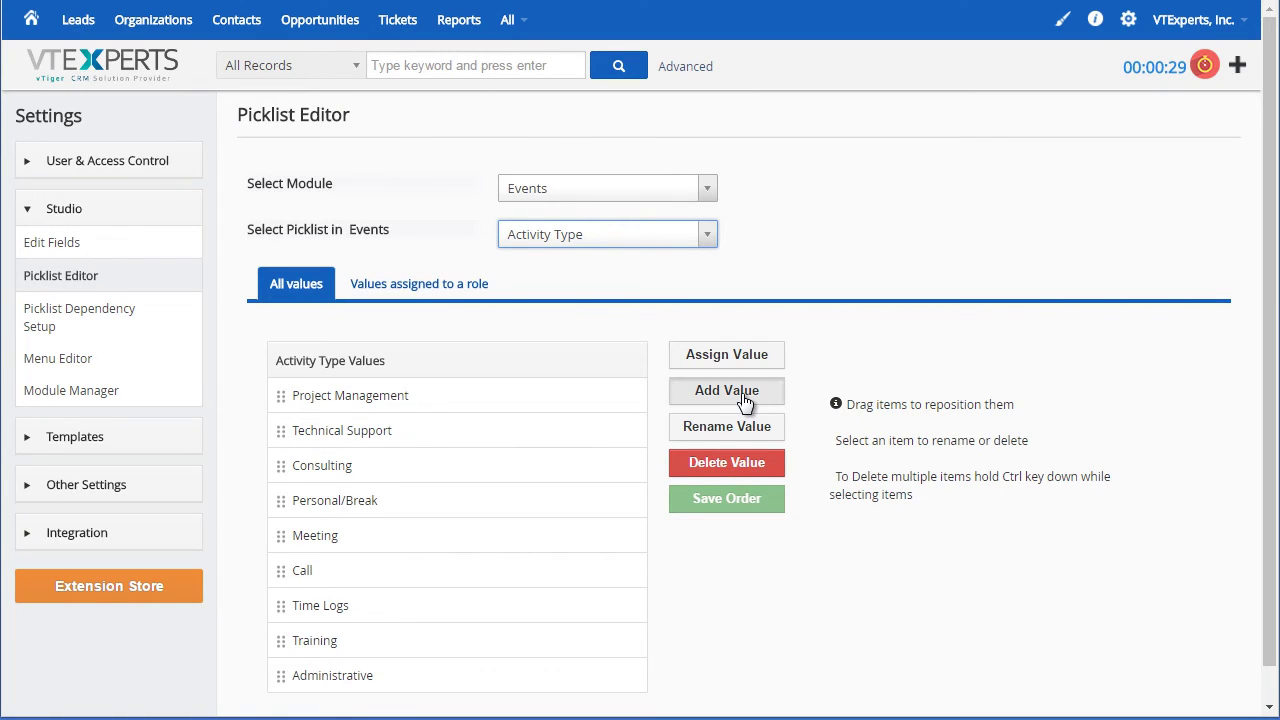
Add 'Maintenance' as a new Events Activity Type value and save it
left_click(744, 400)
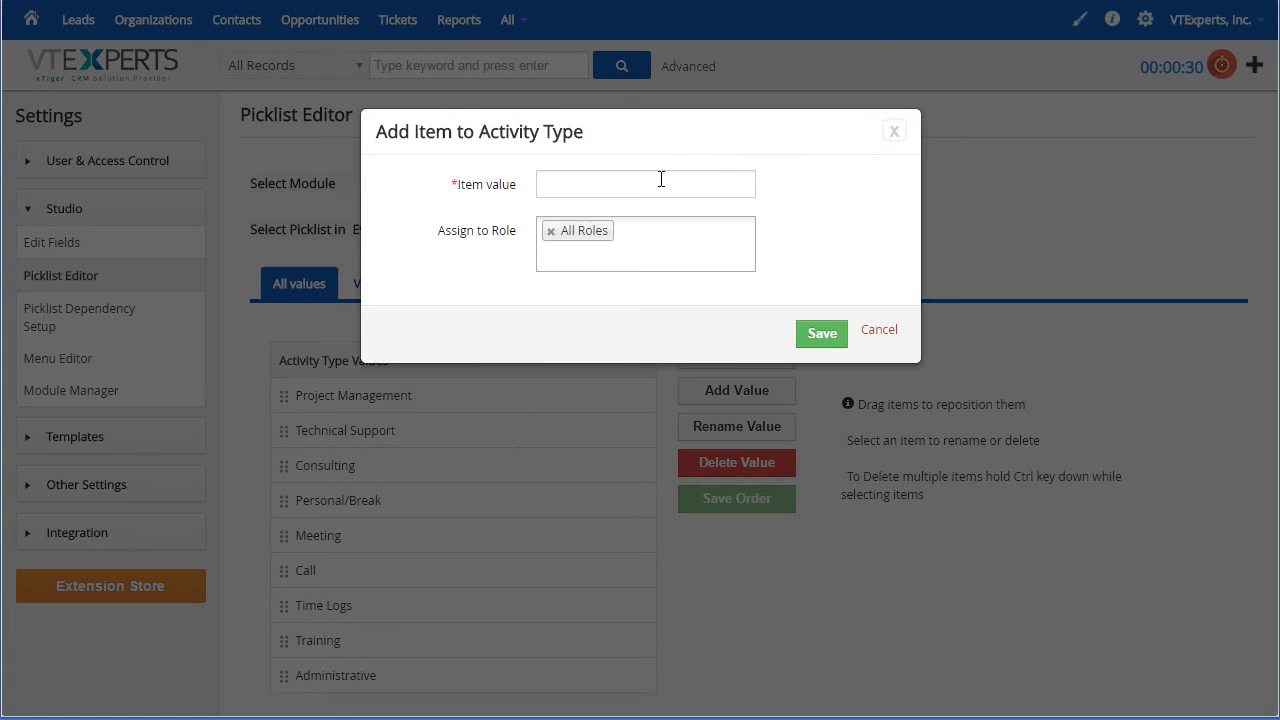
left_click(658, 179)
type("Maintenance")
key("ctrl+a")
left_click(822, 333)
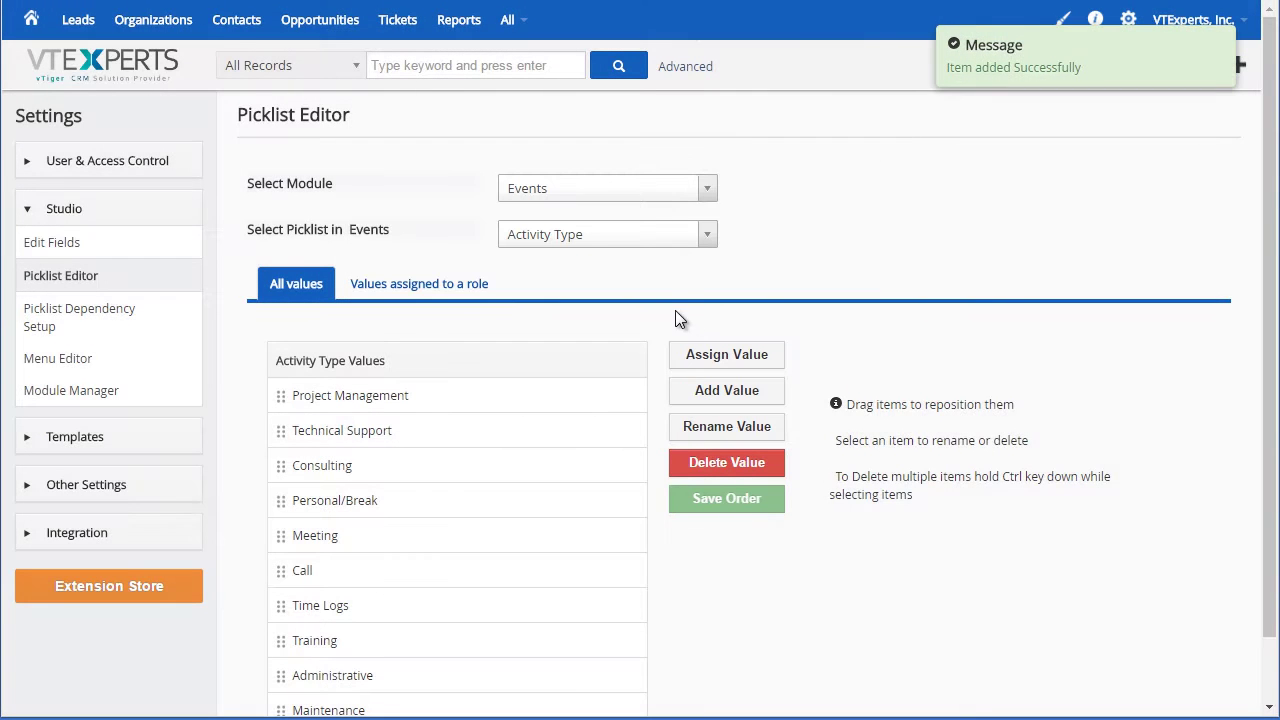
scroll(598, 375, "down", 1)
scroll(563, 340, "up", 1)
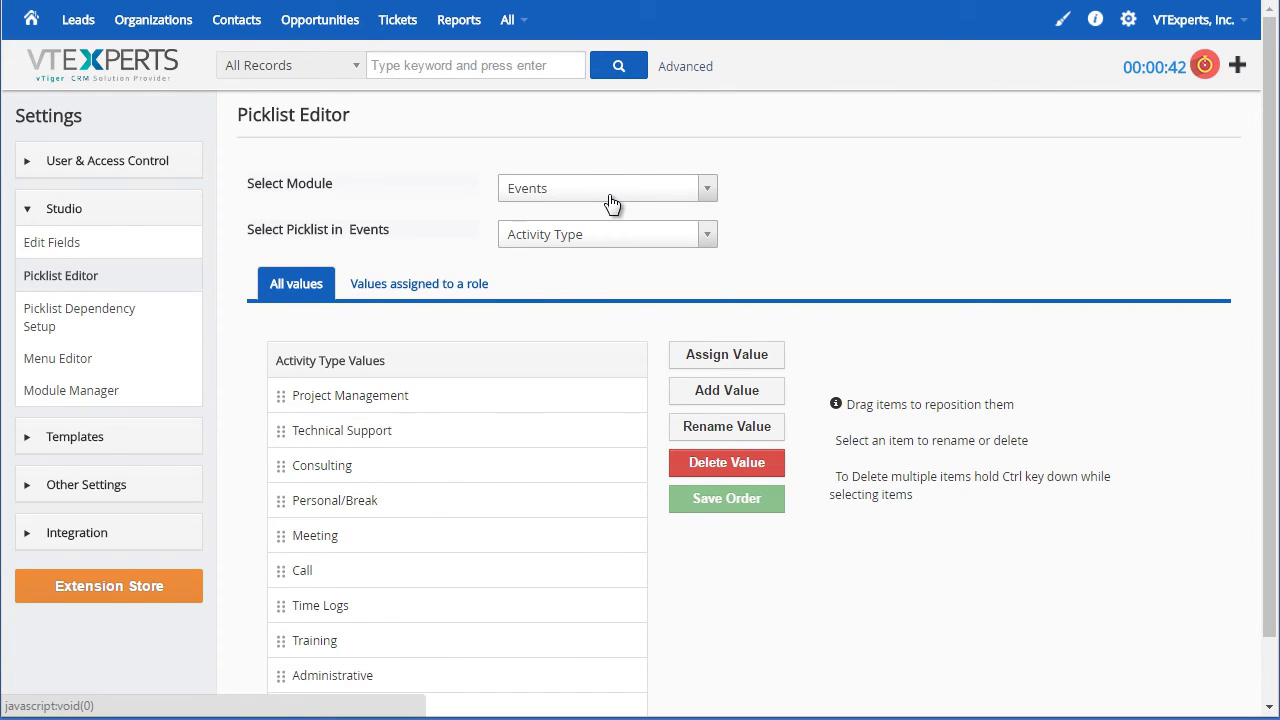
Add 'Maintenance' as a new value in the Services module's Category picklist
left_click(612, 203)
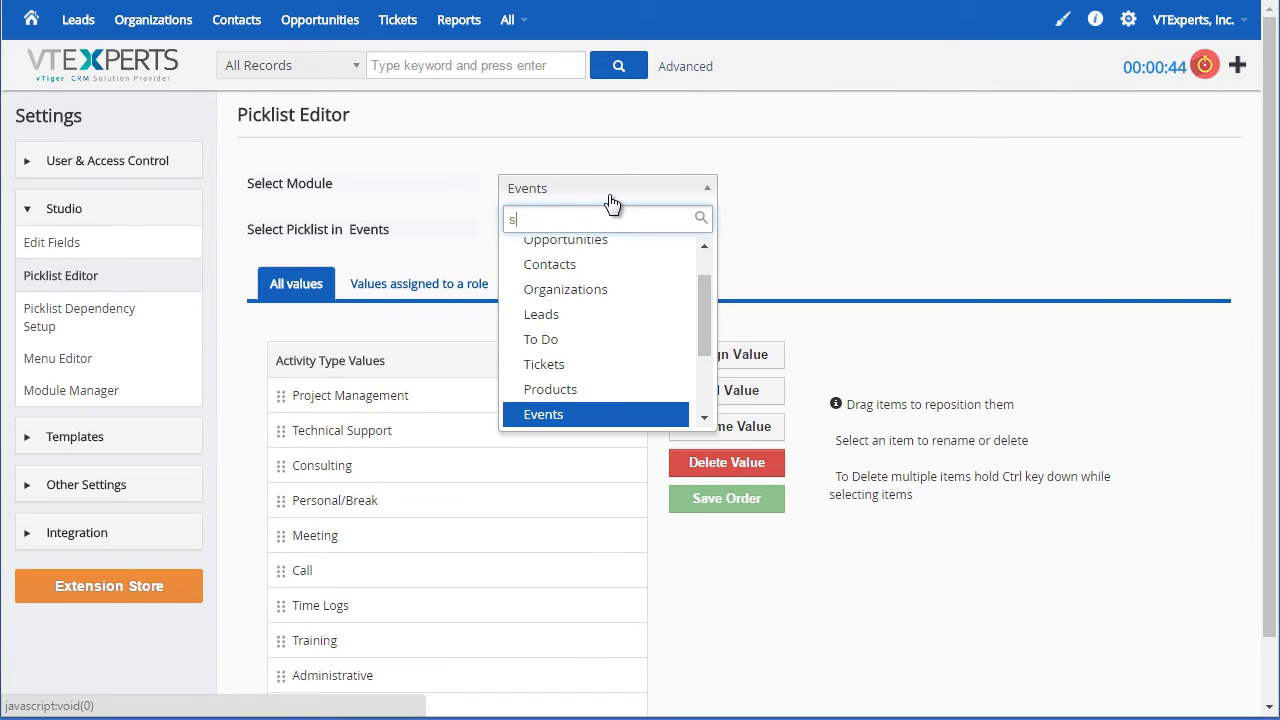
left_click(580, 295)
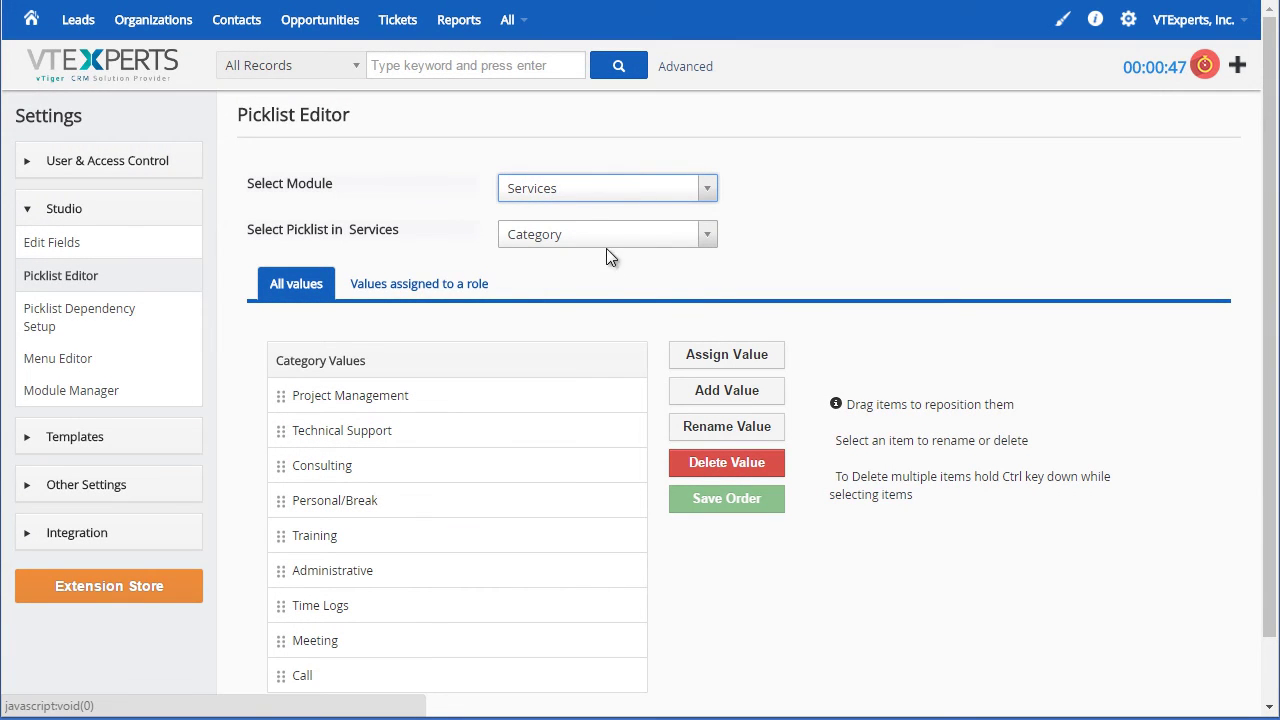
left_click(607, 244)
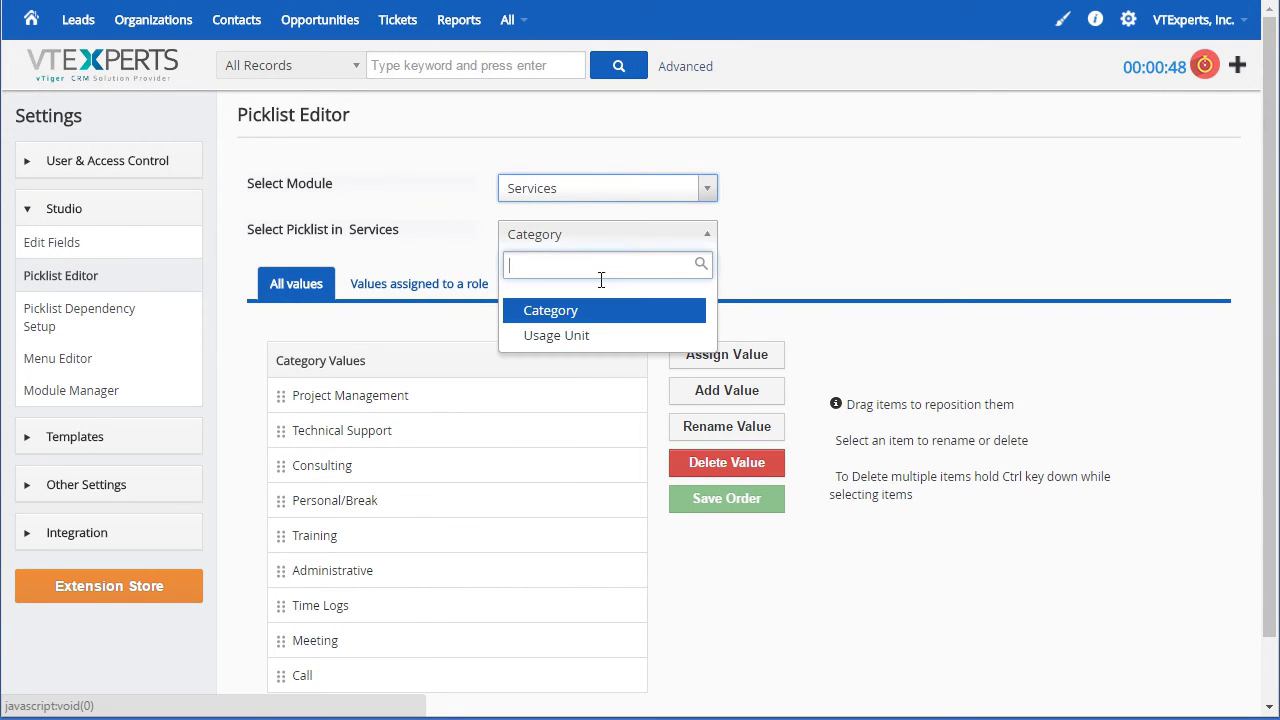
left_click(598, 322)
scroll(634, 334, "down", 1)
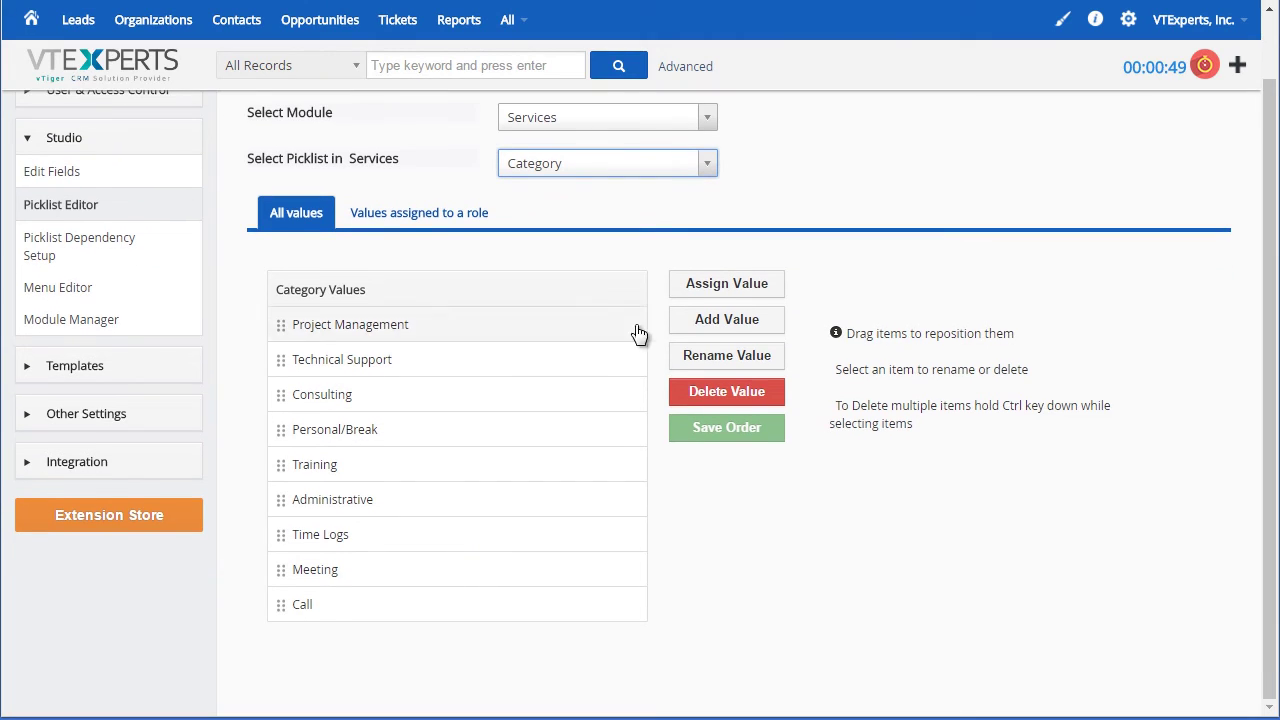
left_click(729, 320)
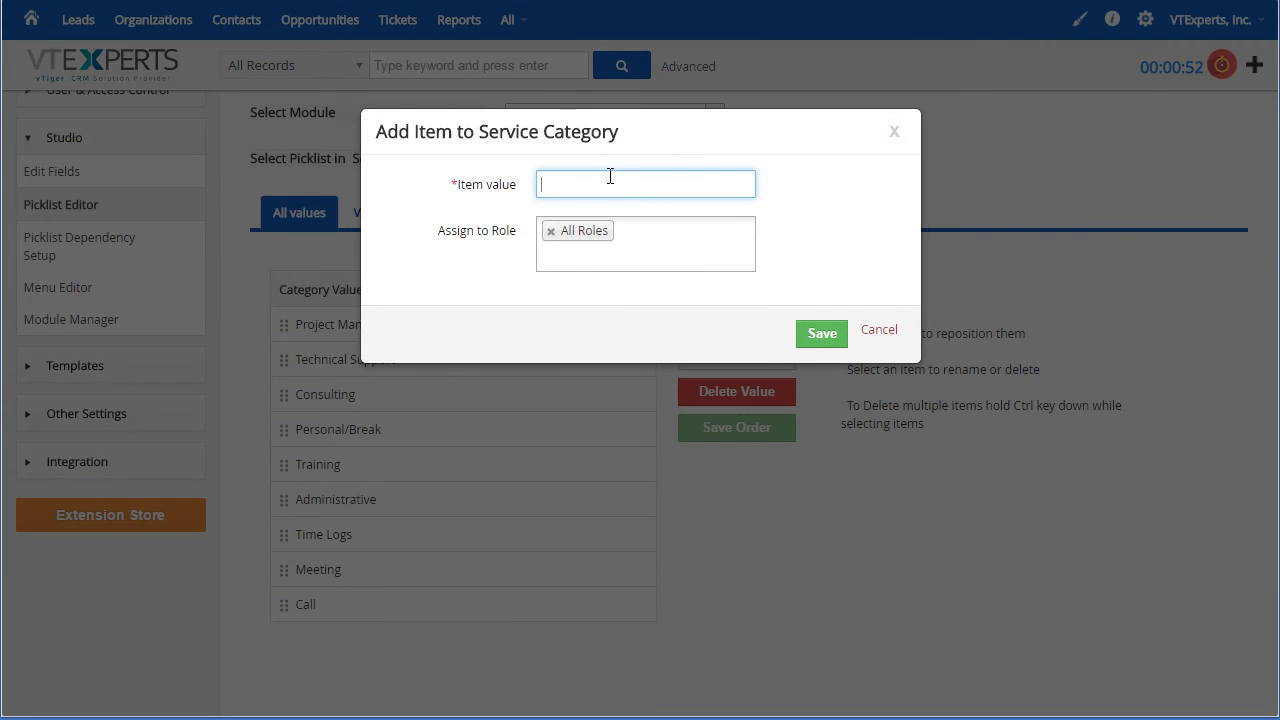
type("Maintenance")
left_click(816, 332)
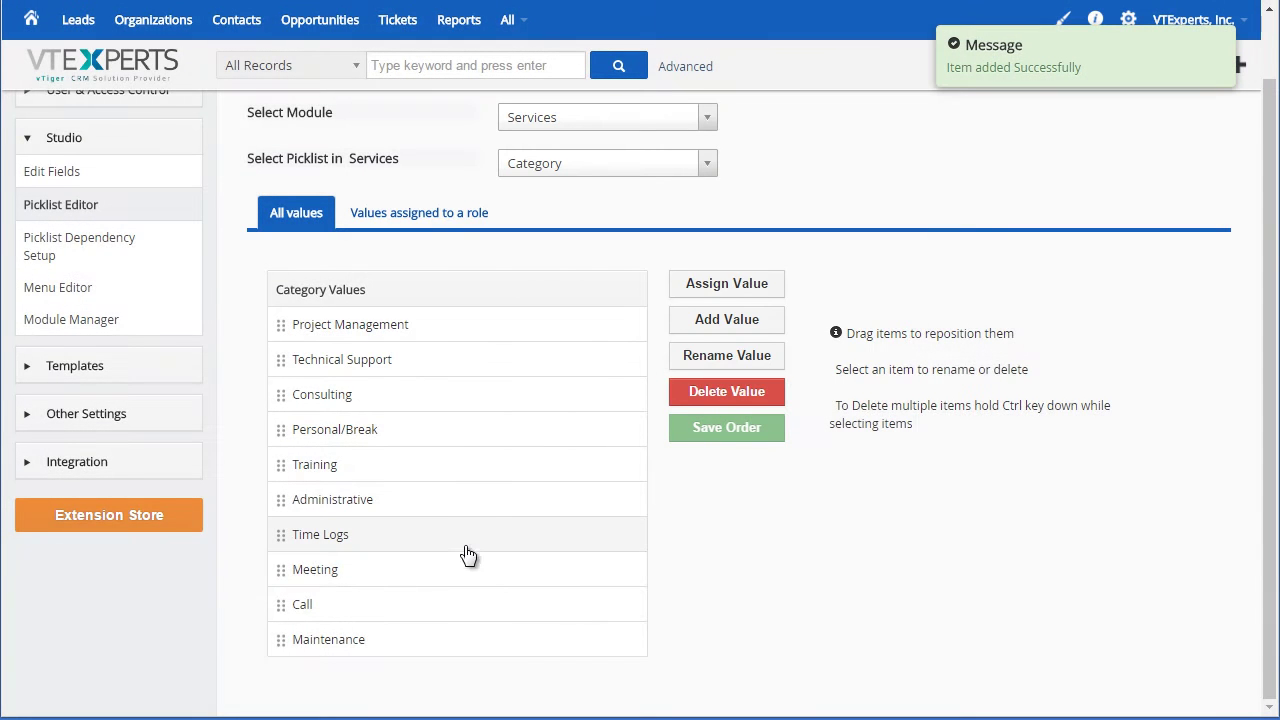
scroll(838, 243, "up", 1)
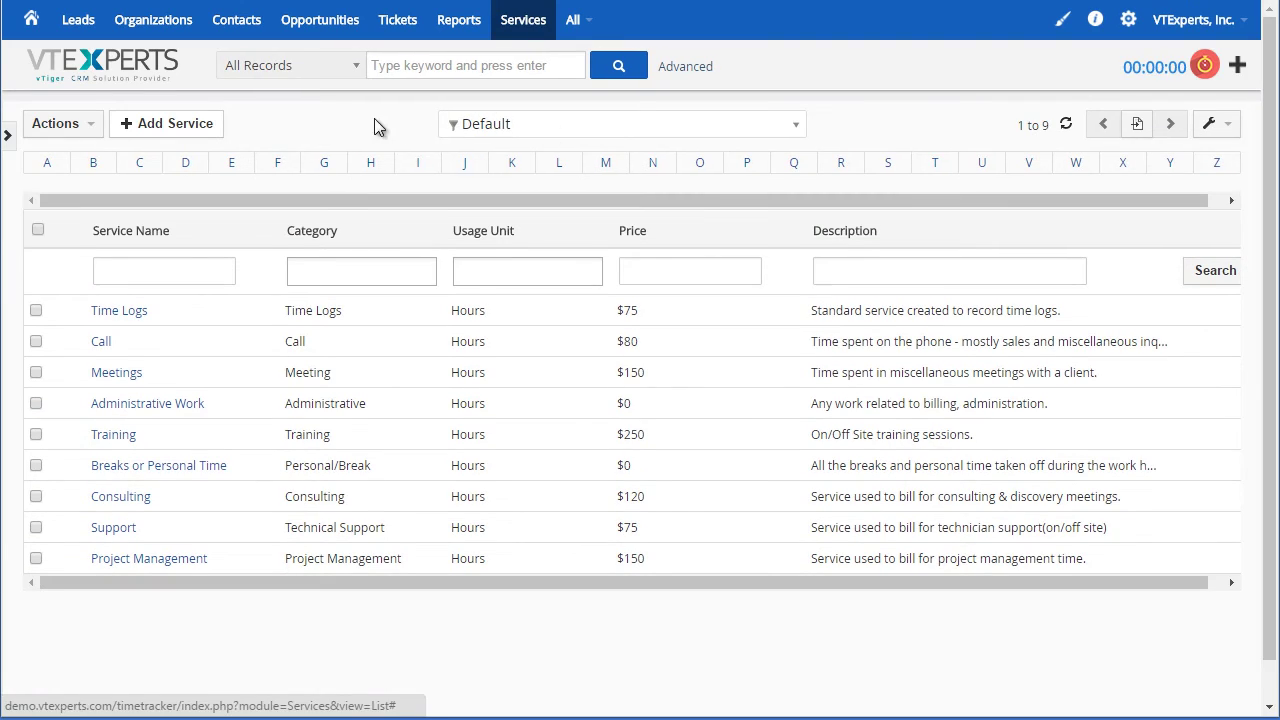
Create and save service 'Maintenance work' in category Maintenance, price 500, with Service(%) ticked
left_click(170, 123)
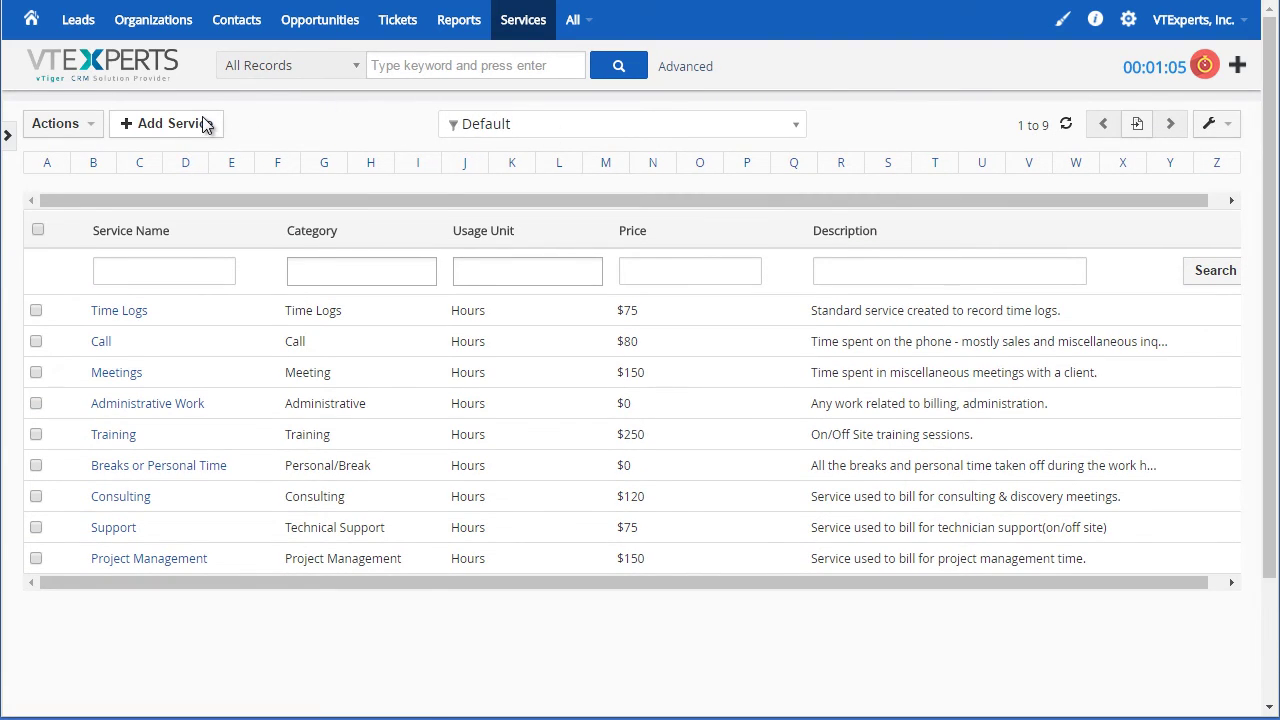
type("Maintenance ")
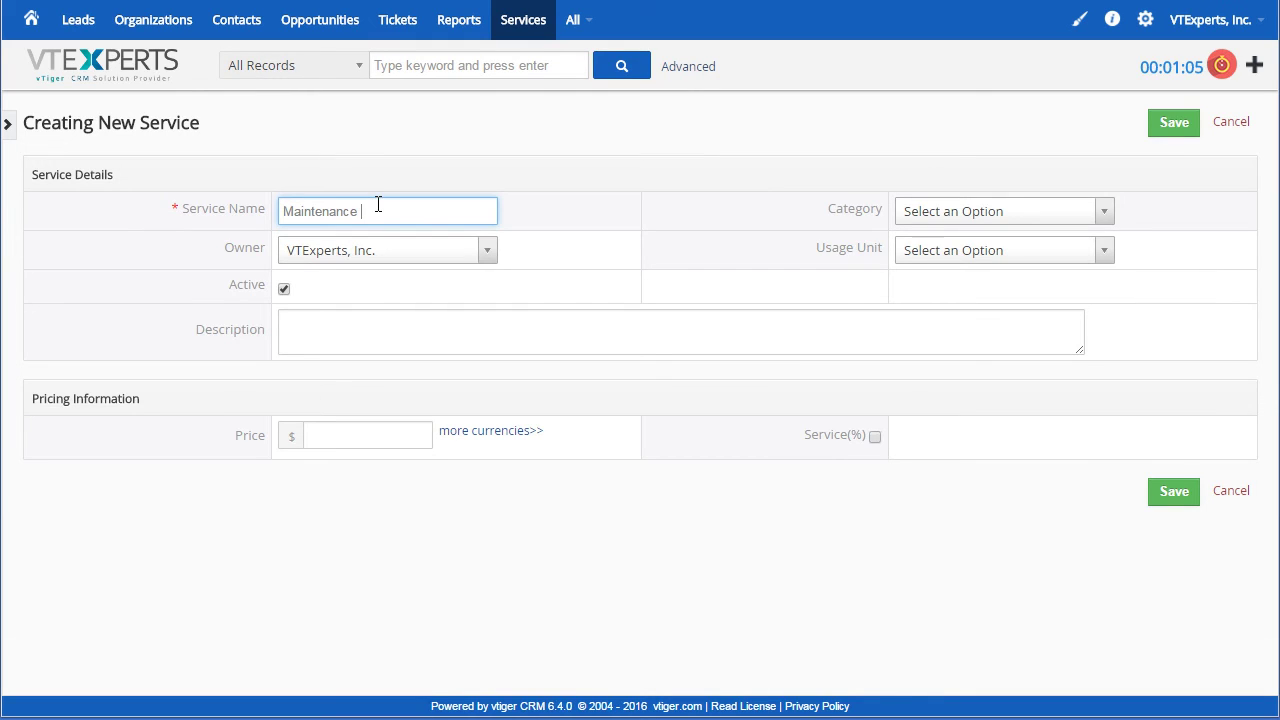
type("work")
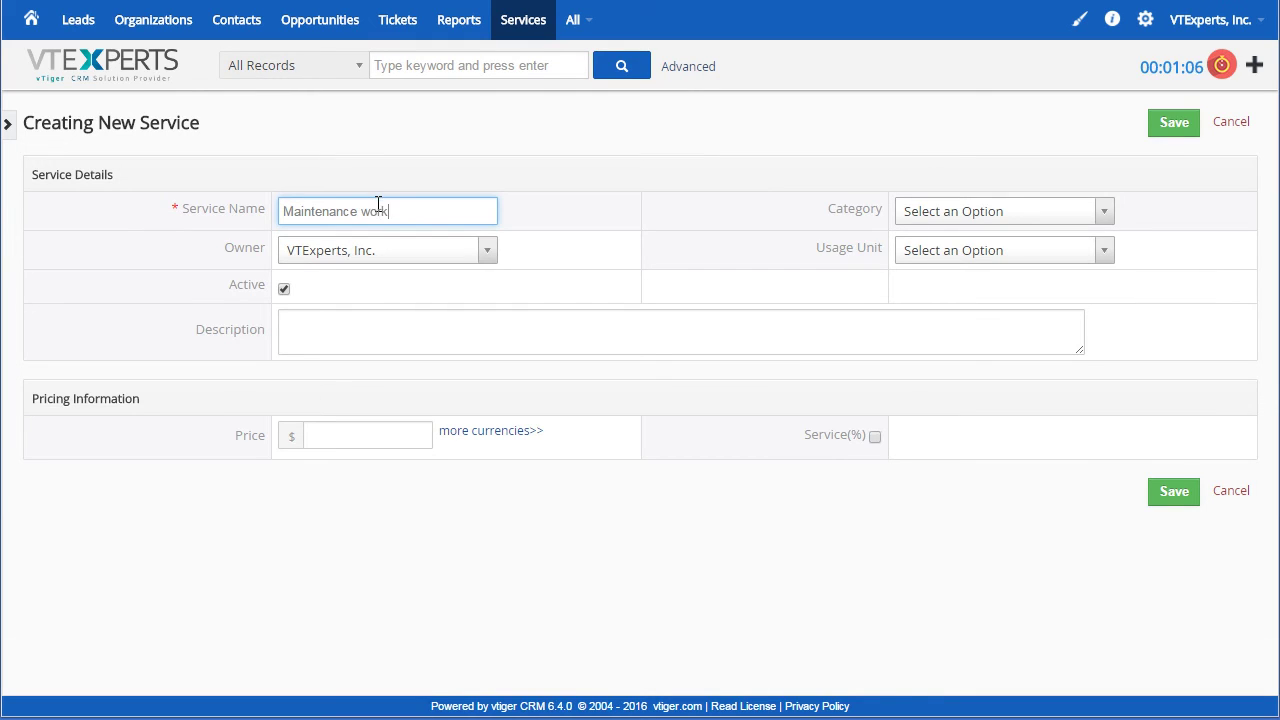
left_click(956, 224)
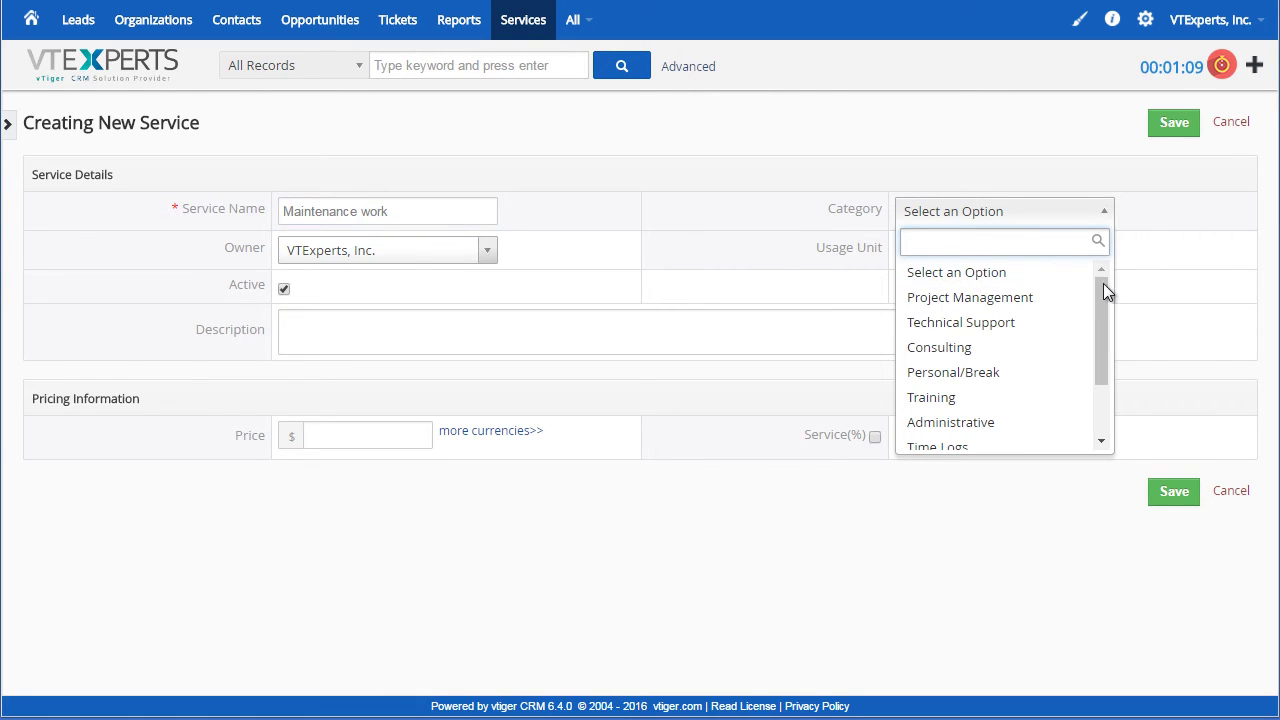
left_click_drag(1107, 283, 1100, 351)
left_click(1004, 440)
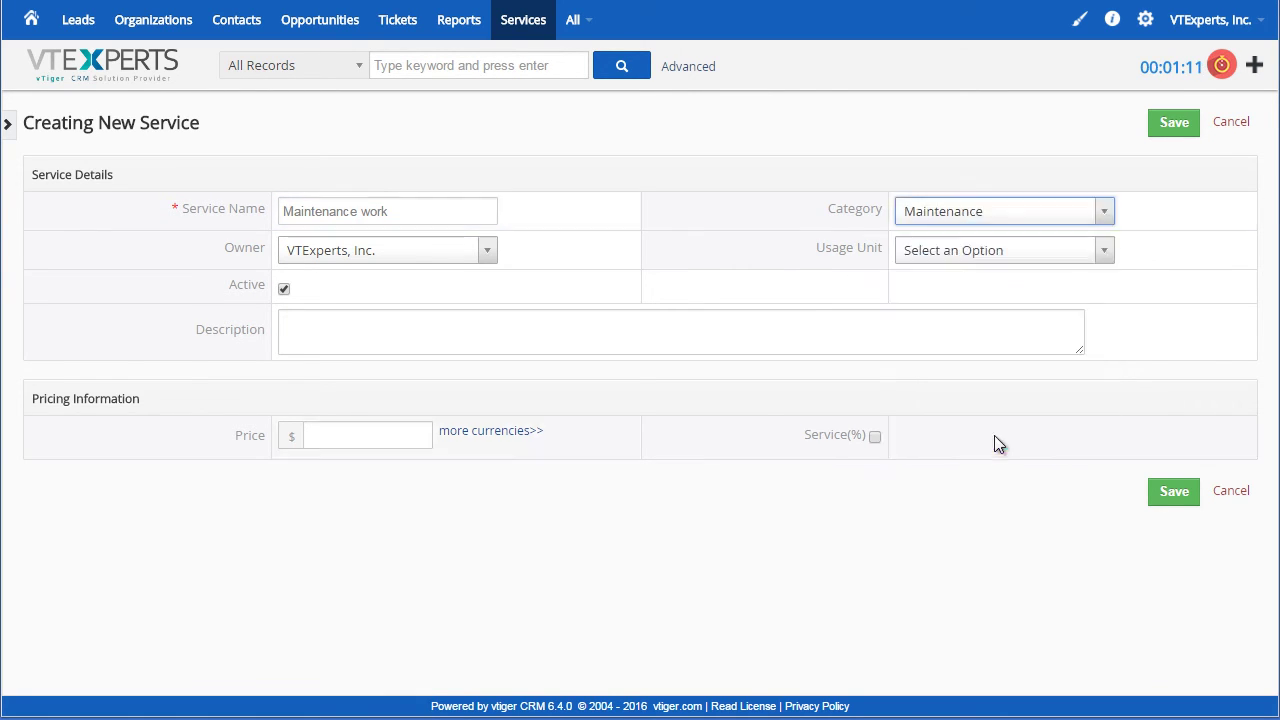
left_click(549, 321)
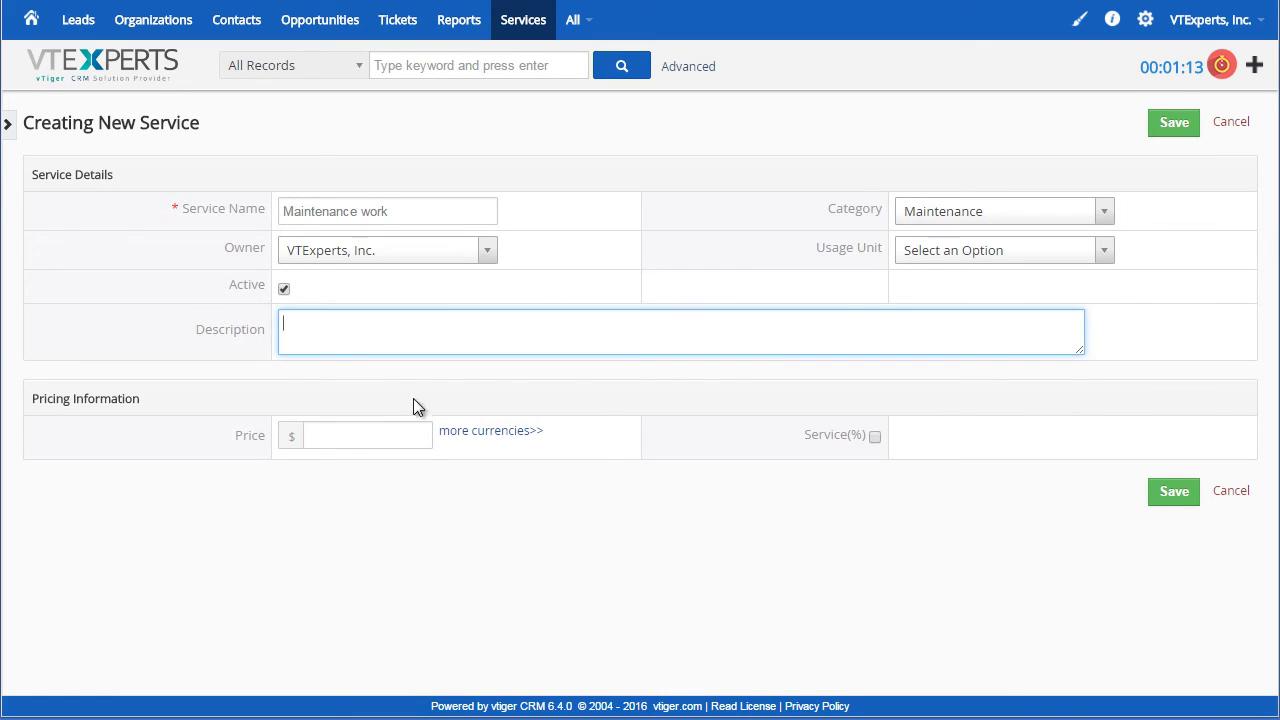
left_click(371, 433)
type("500")
left_click(875, 437)
left_click(1174, 122)
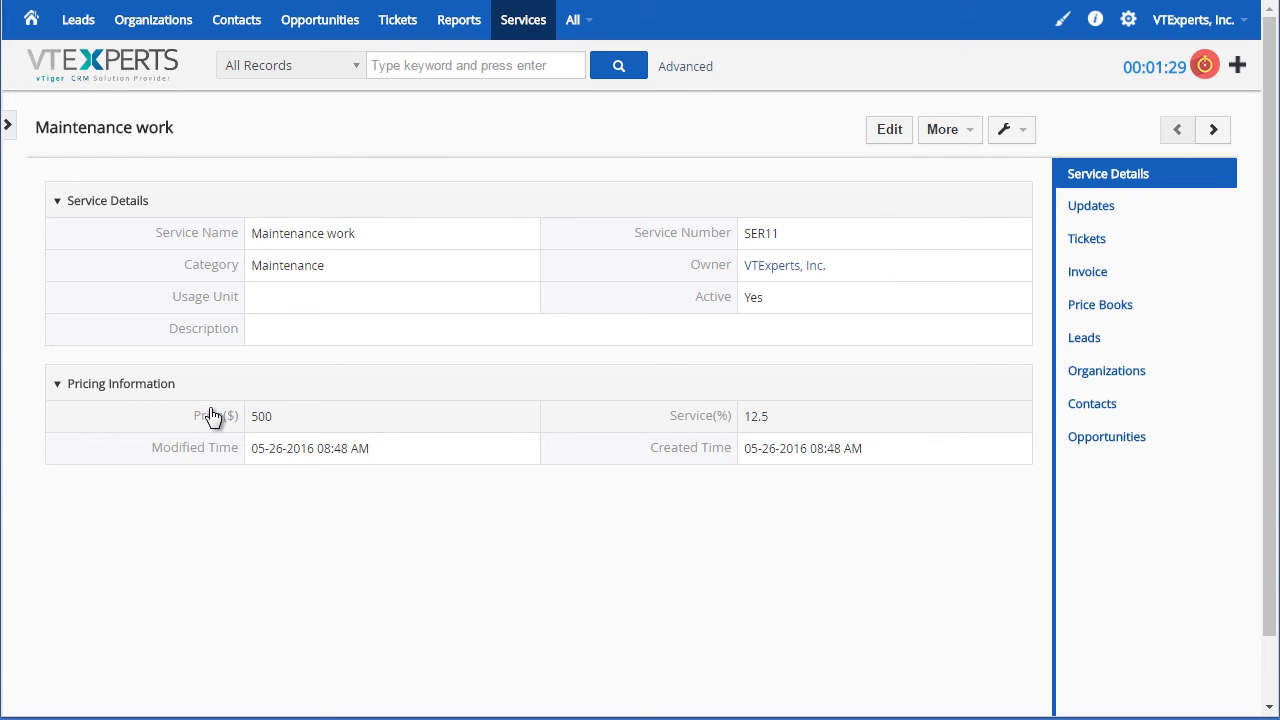
Resume and complete the earlier call timer from the t3M Invest A/S contact's timer panel
left_click(1205, 65)
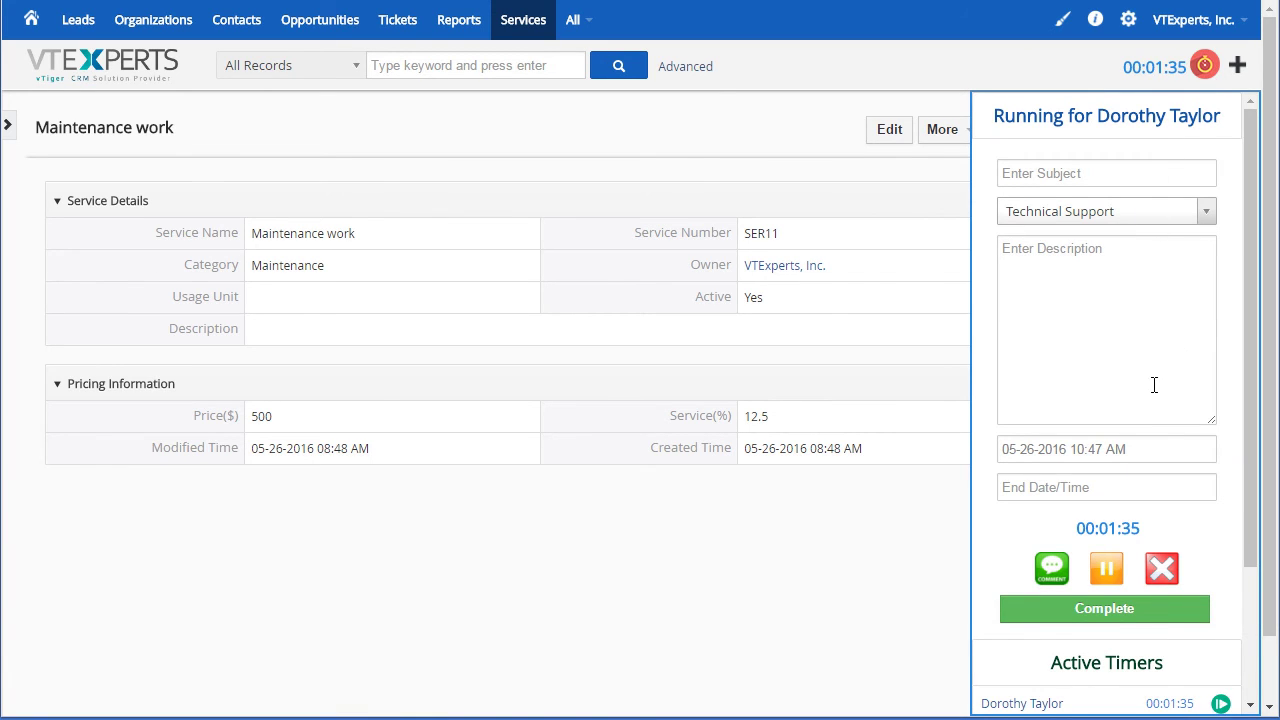
scroll(1154, 385, "down", 1)
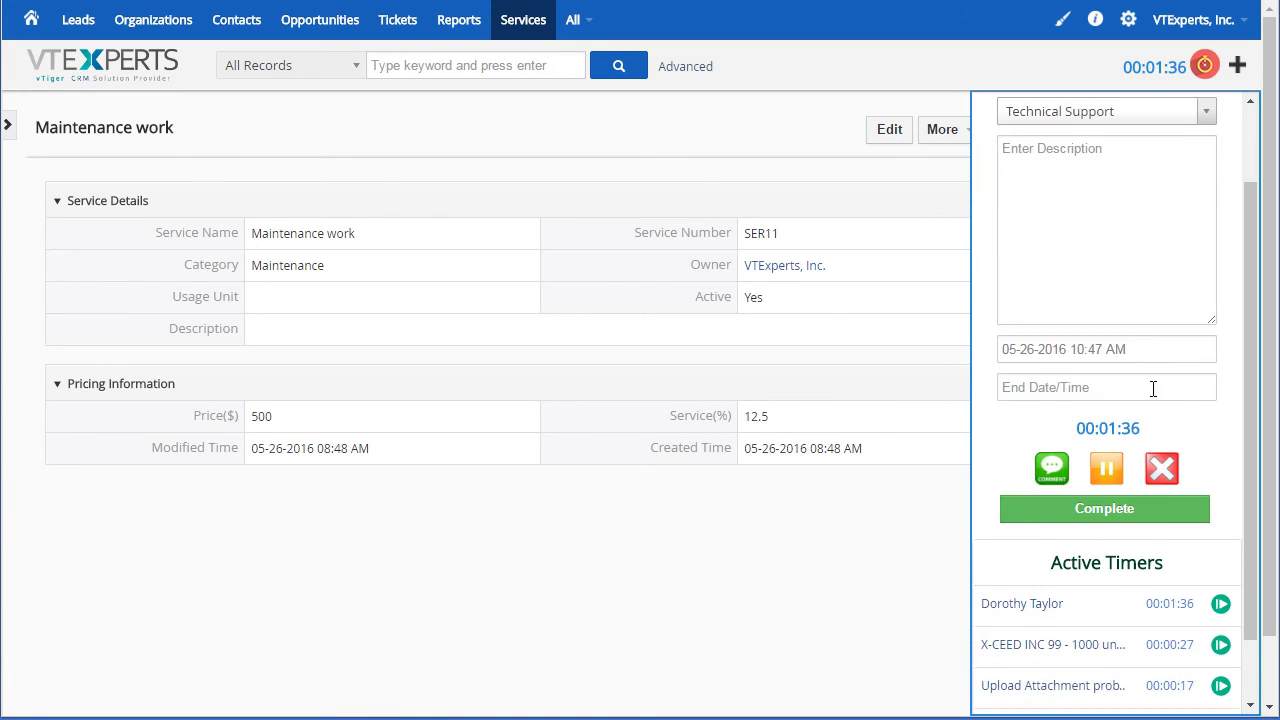
left_click(231, 22)
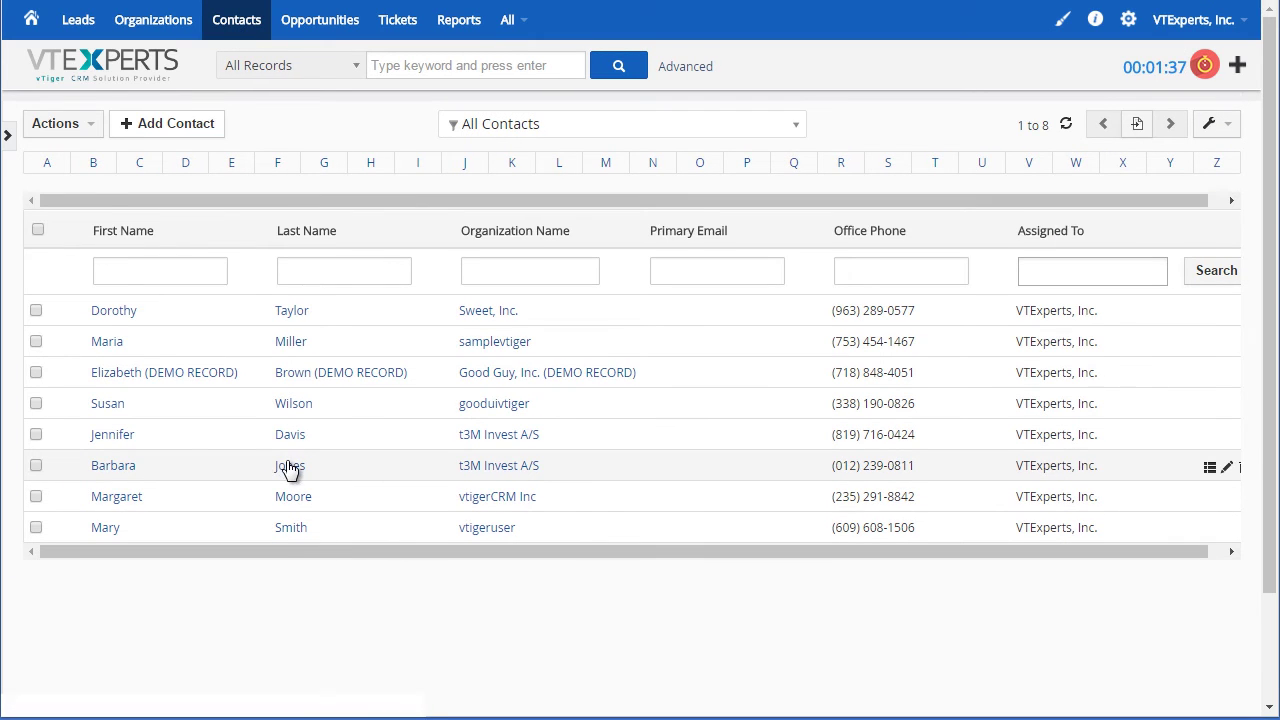
left_click(289, 467)
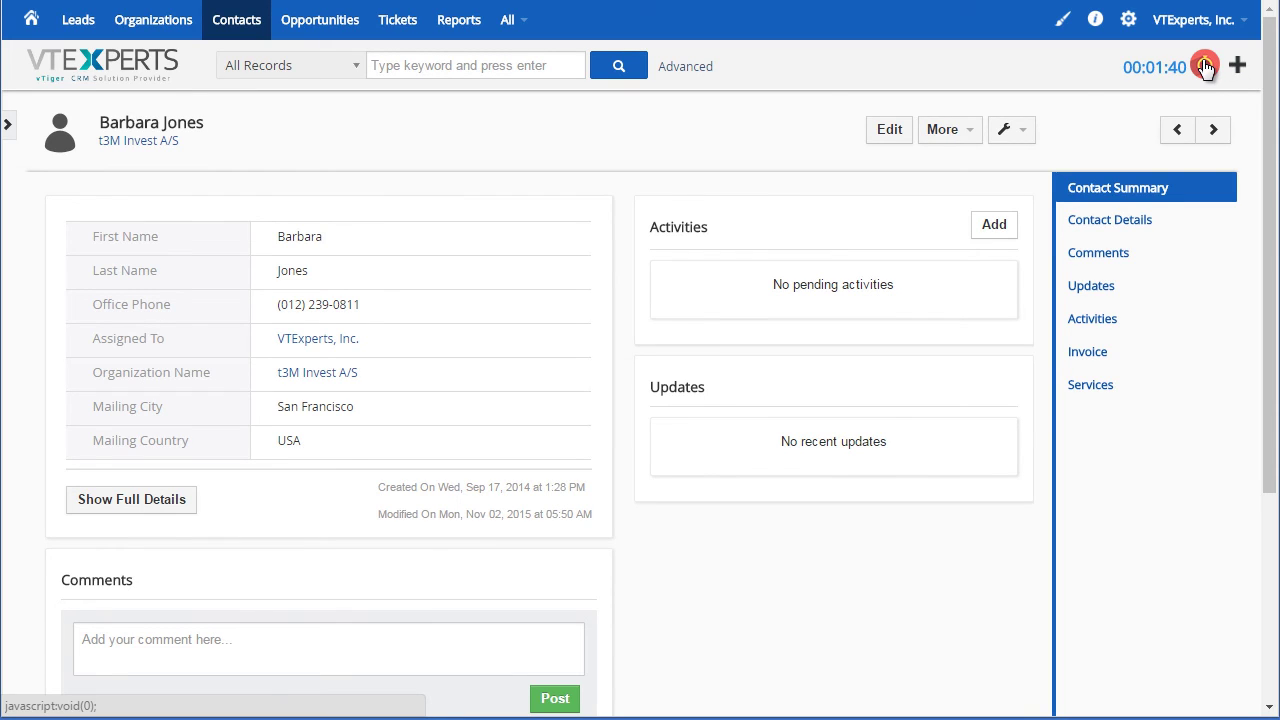
left_click(1205, 67)
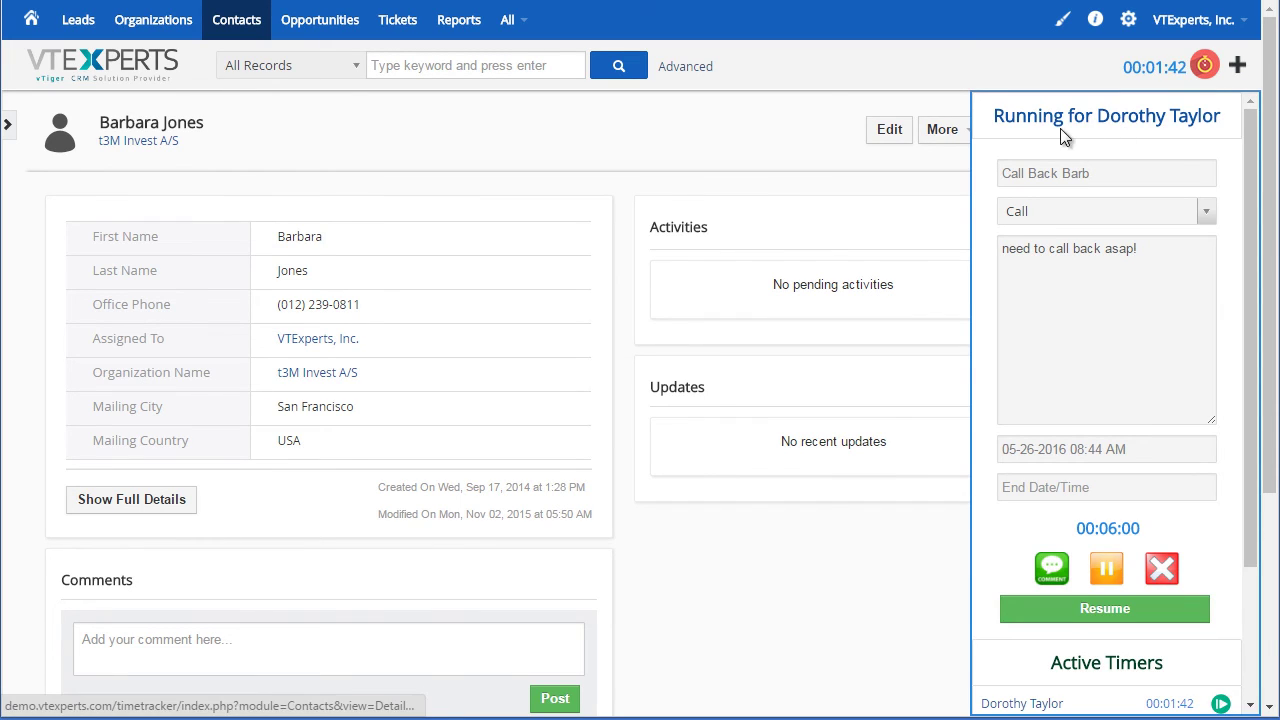
scroll(1110, 500, "down", 1)
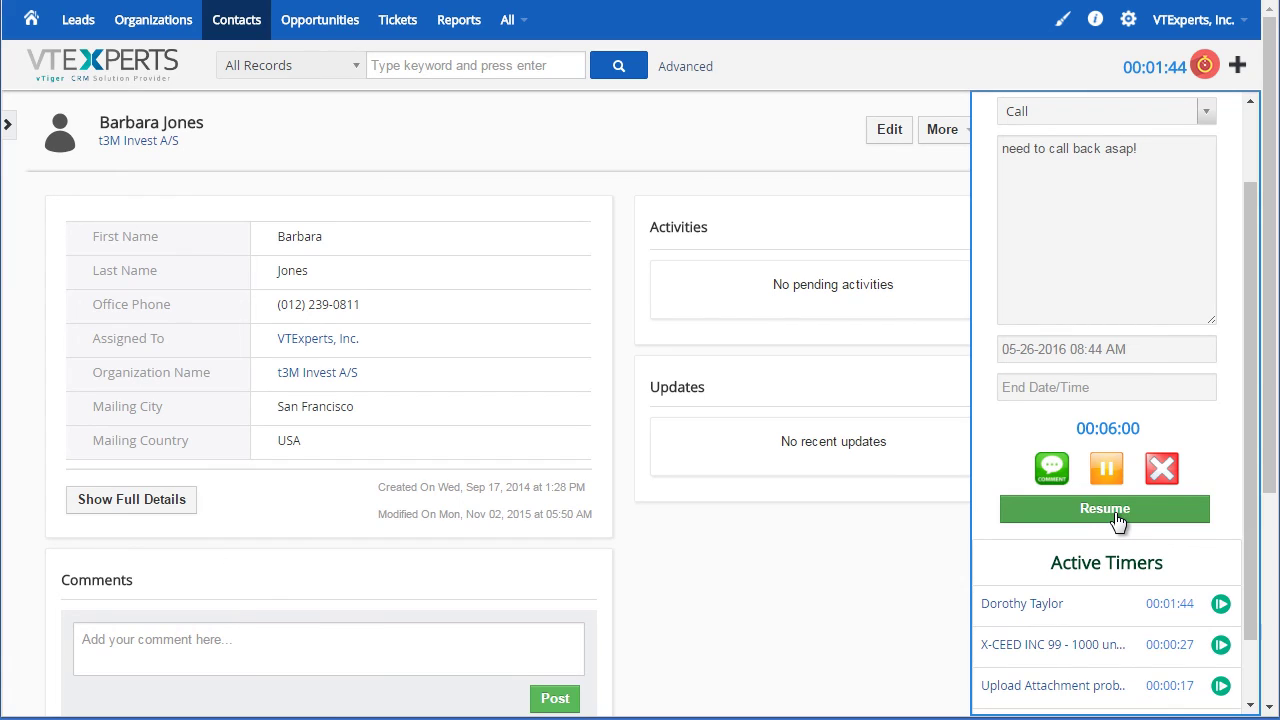
left_click(1117, 522)
left_click(1120, 521)
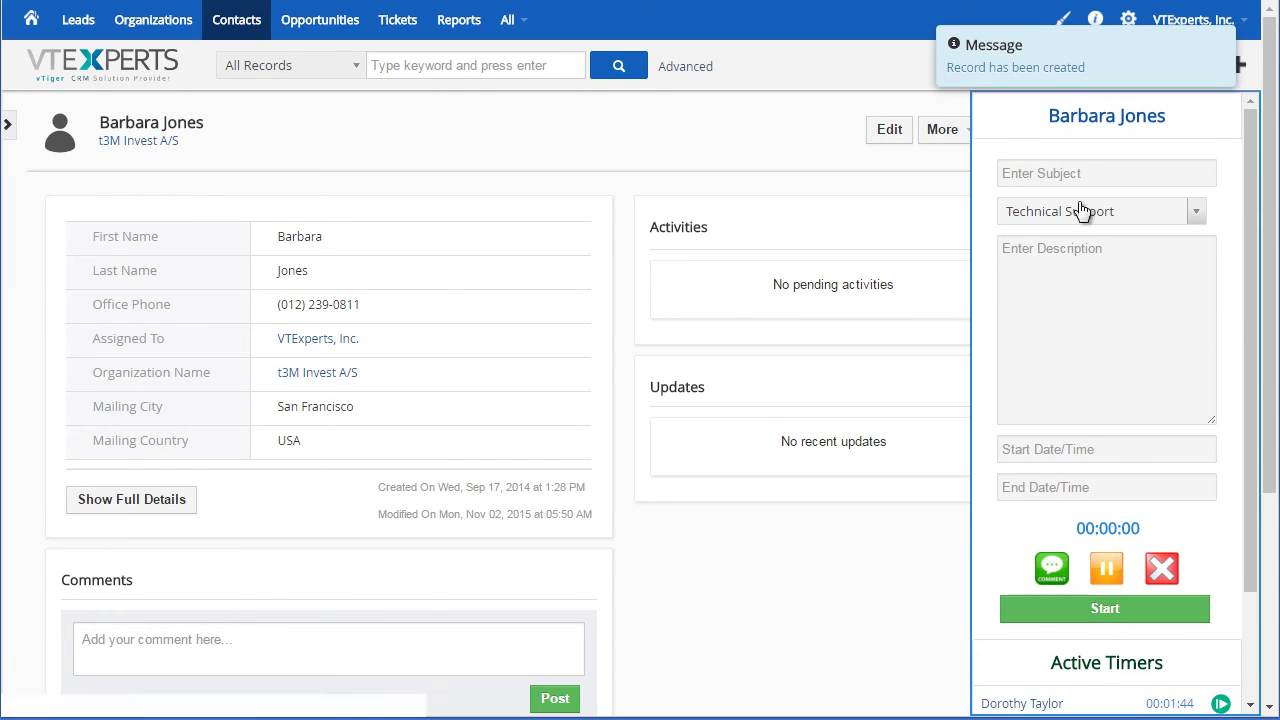
Start a new timer for t3M Invest A/S and confirm Maintenance appears among activity types
left_click(1128, 616)
left_click(1197, 214)
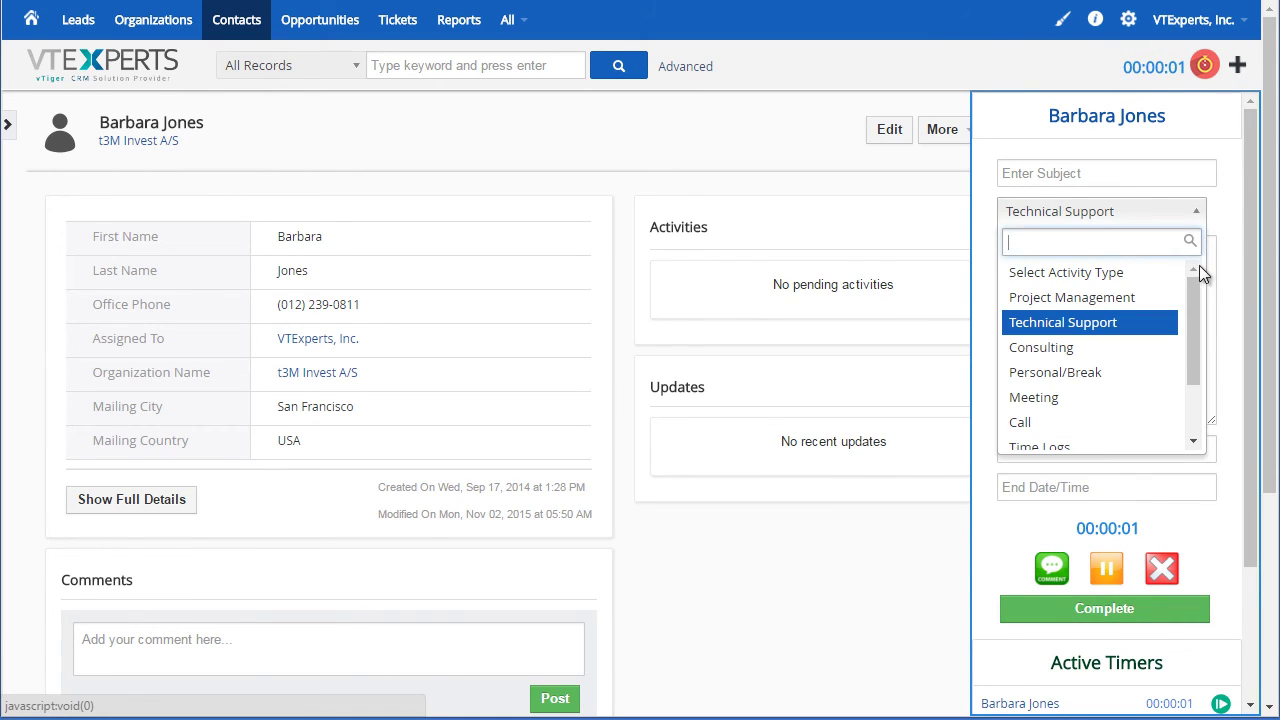
left_click_drag(1194, 311, 1187, 366)
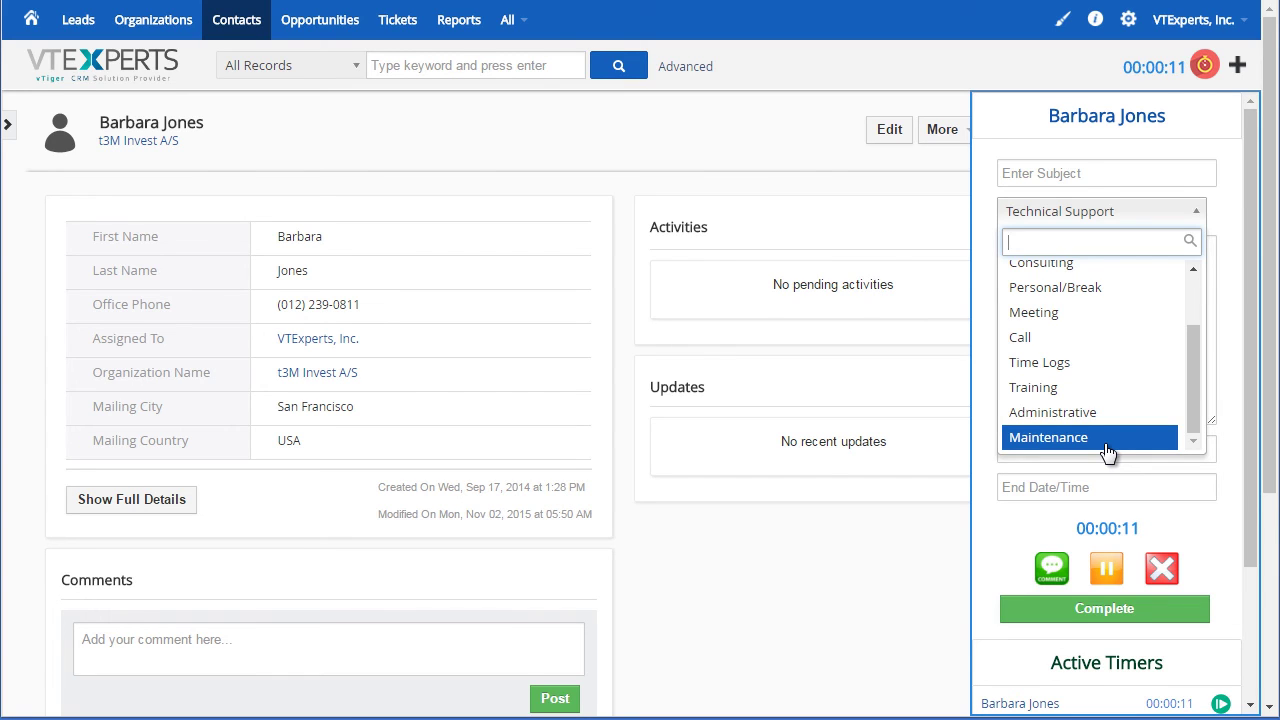
left_click(849, 100)
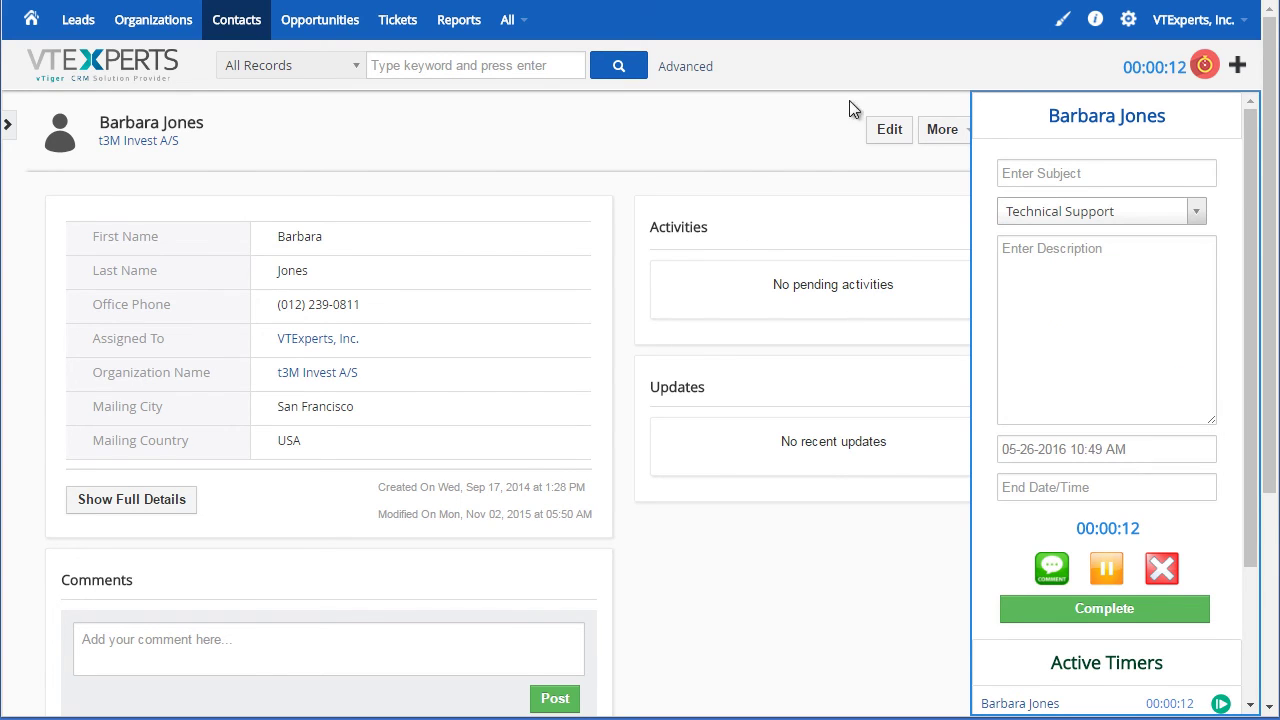
Open Time Tracker under CRM Settings' Other Settings, then view the running timer panel
left_click(1128, 19)
left_click(1105, 55)
left_click(64, 208)
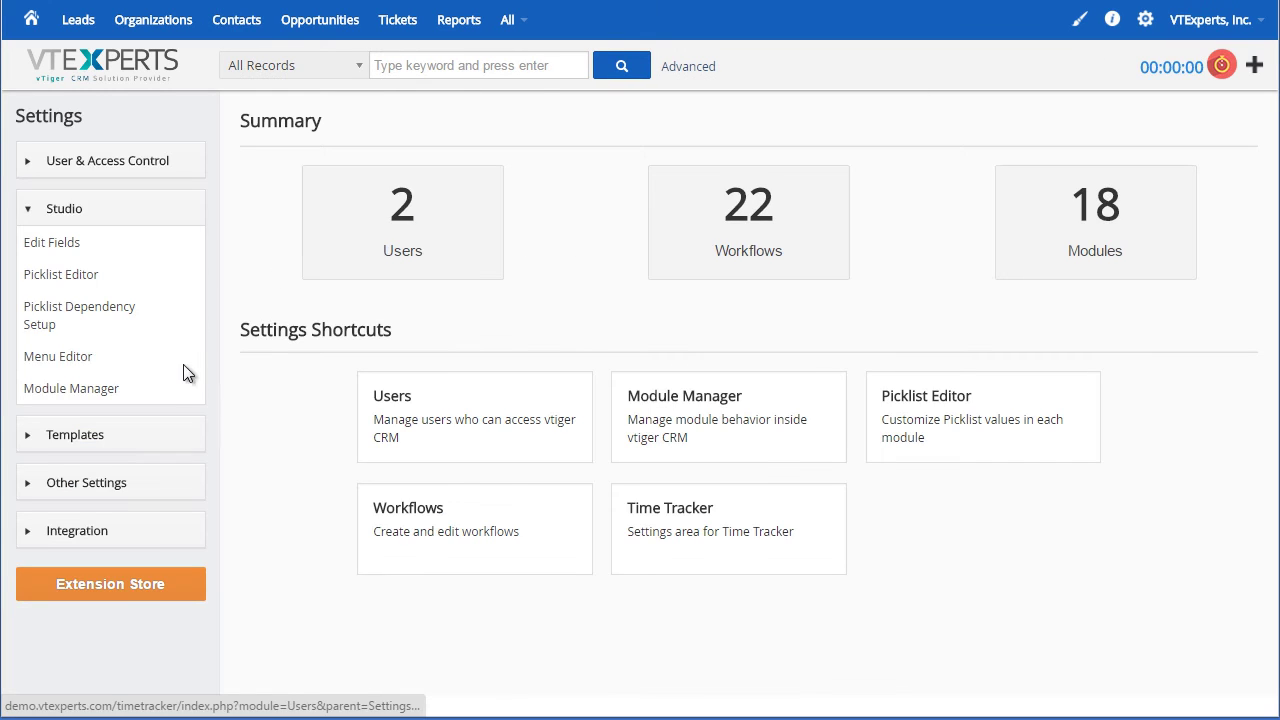
left_click(110, 485)
scroll(166, 449, "down", 3)
left_click(86, 600)
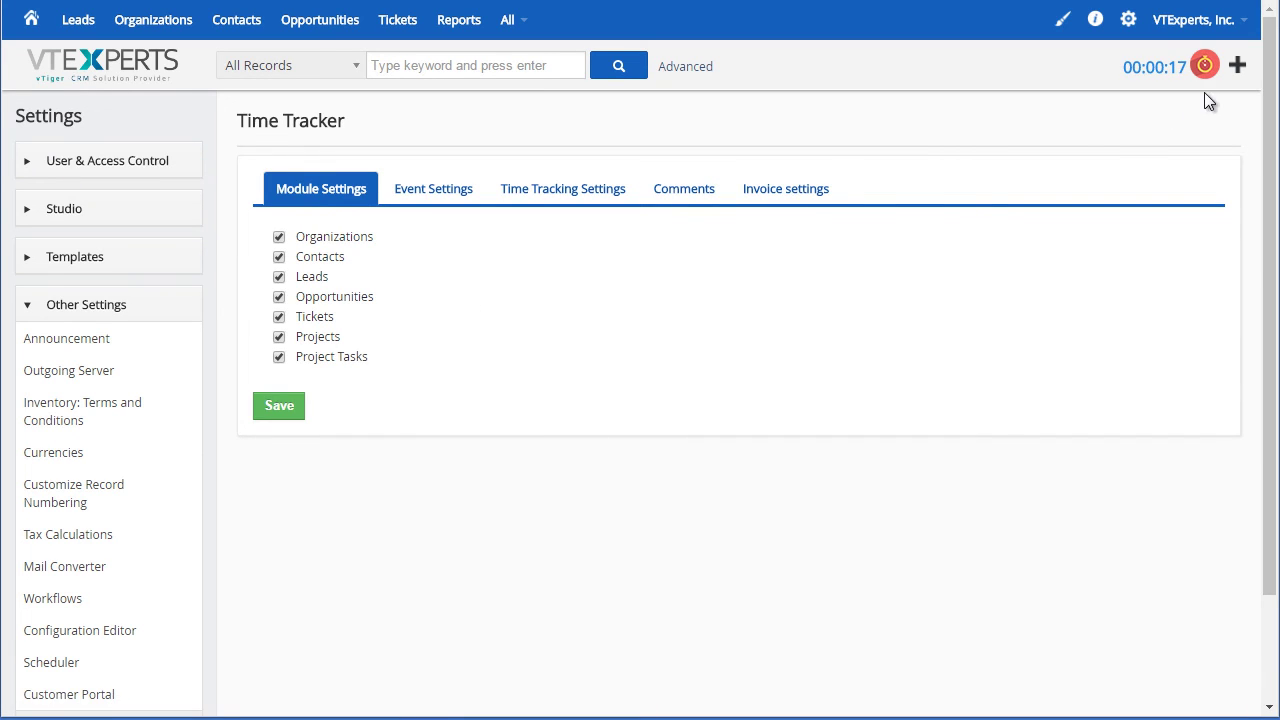
left_click(1205, 66)
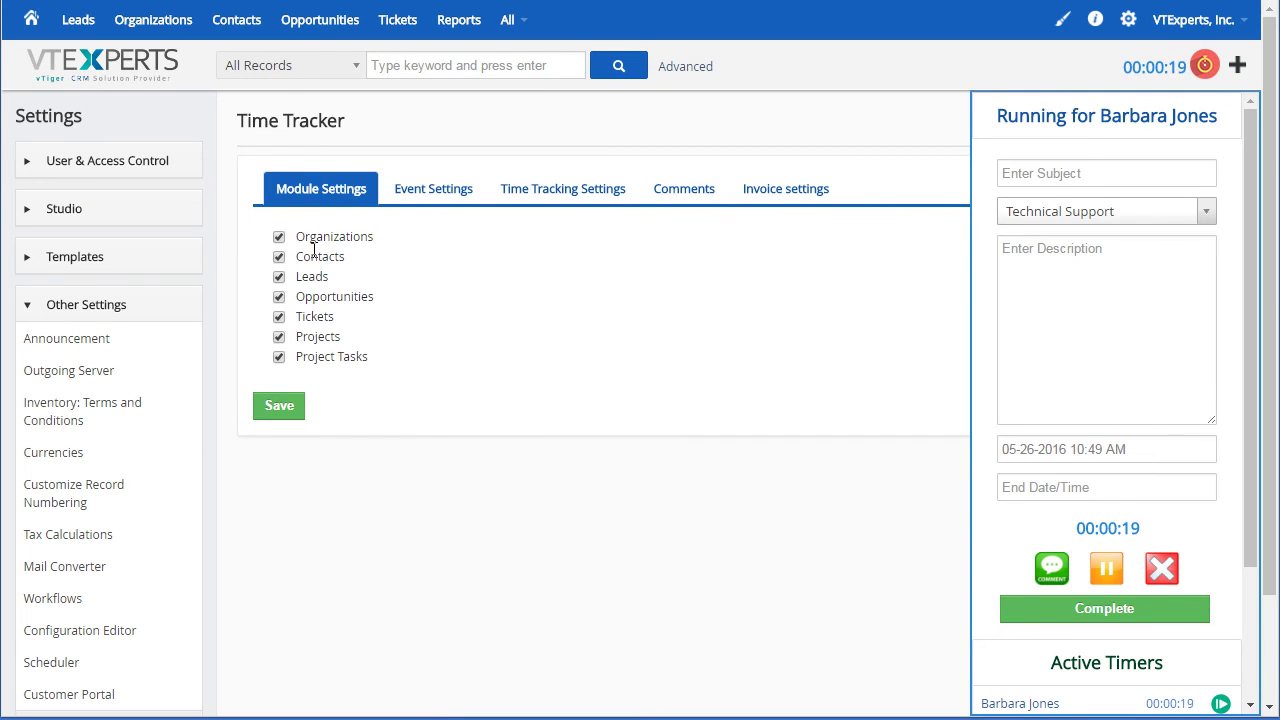
In Event Settings, make Priority visible with default High, then view Time Tracking Settings
left_click(455, 188)
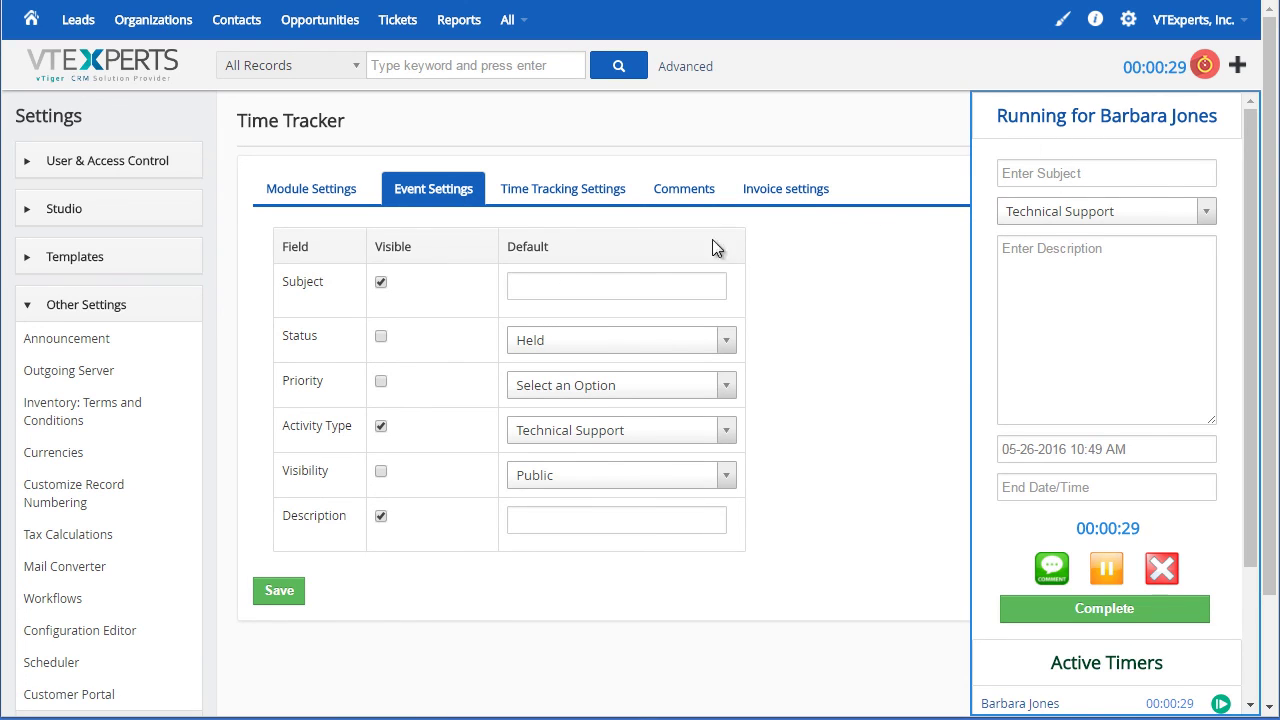
left_click(381, 382)
left_click(582, 386)
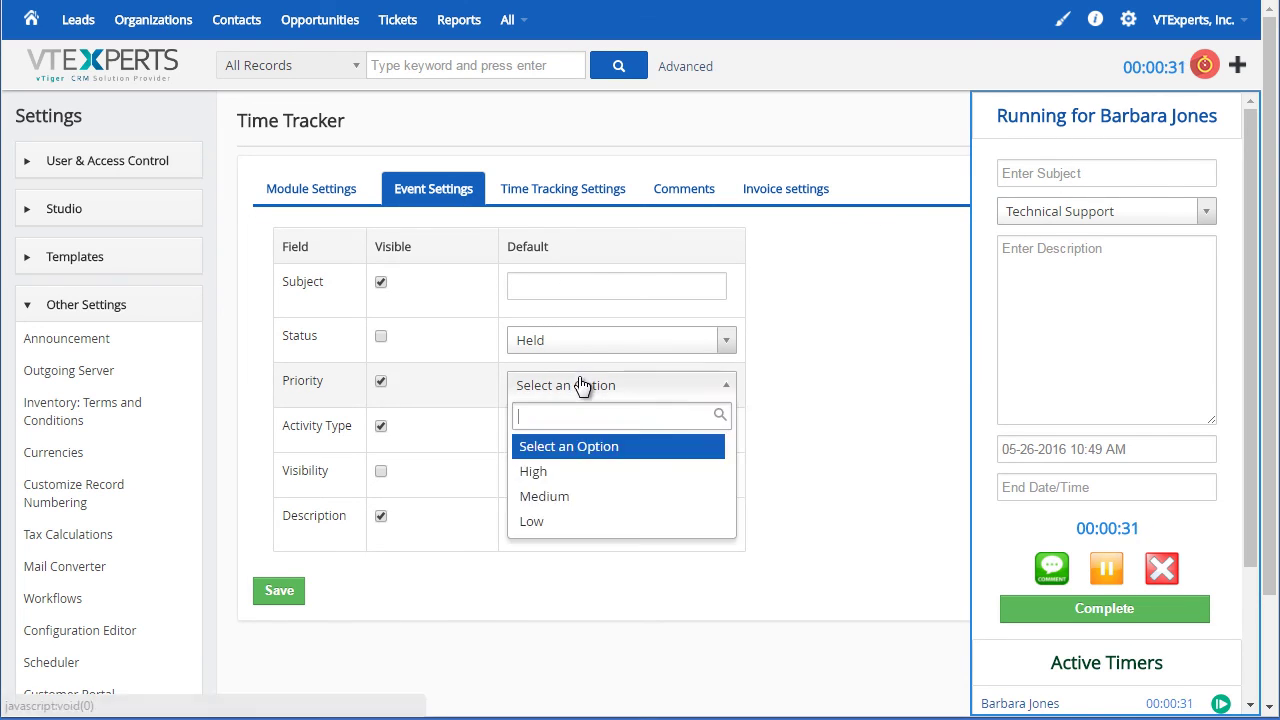
left_click(583, 473)
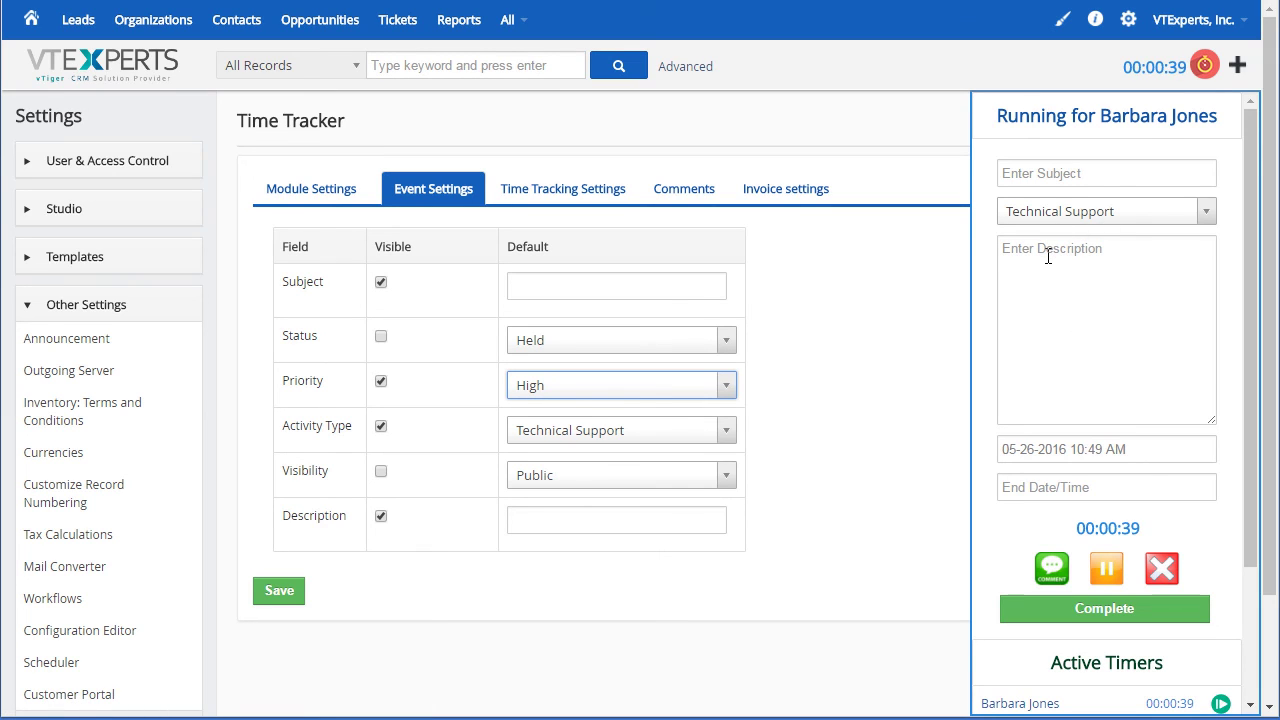
left_click(594, 189)
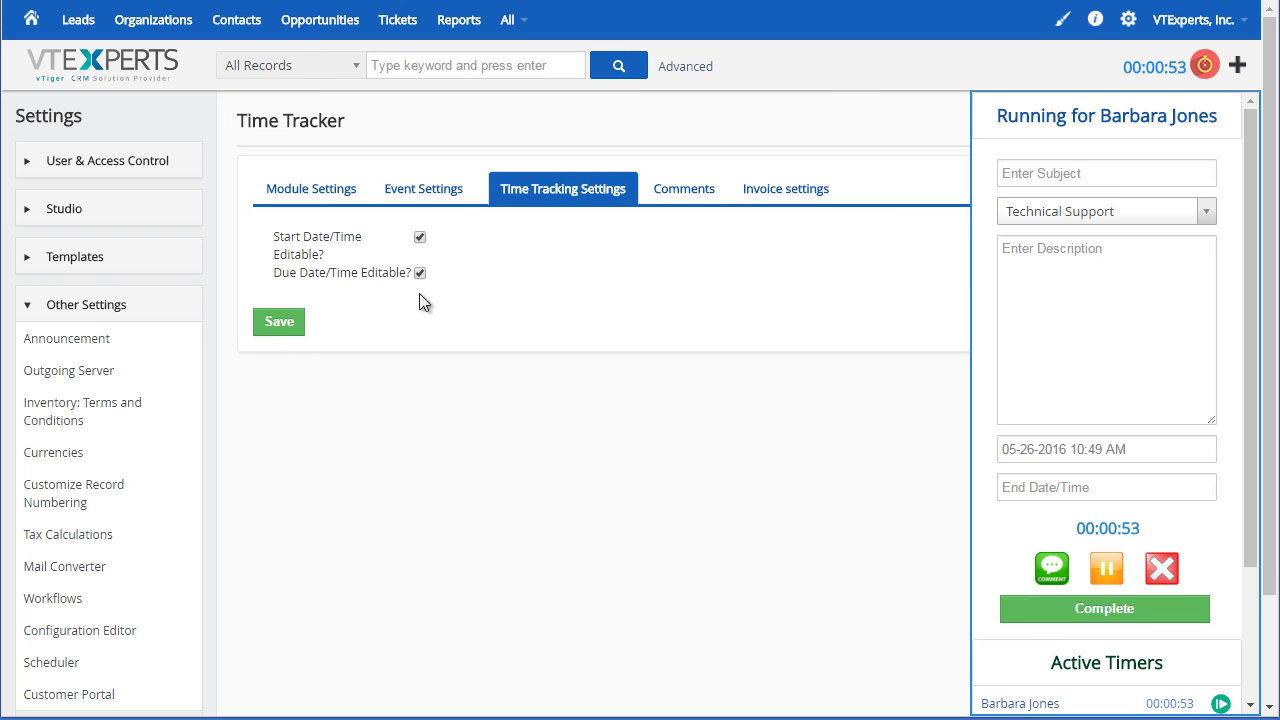
Review the Comments settings, then the Invoice settings showing billing Active
left_click(420, 236)
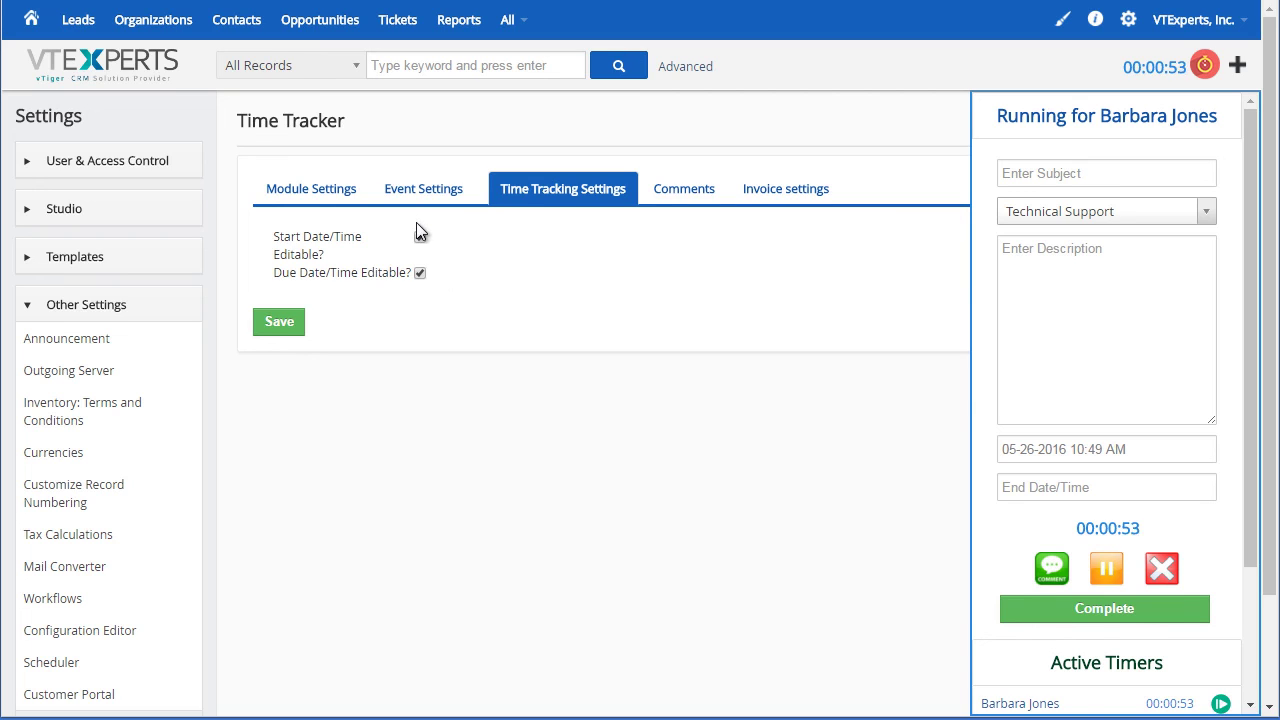
left_click(685, 203)
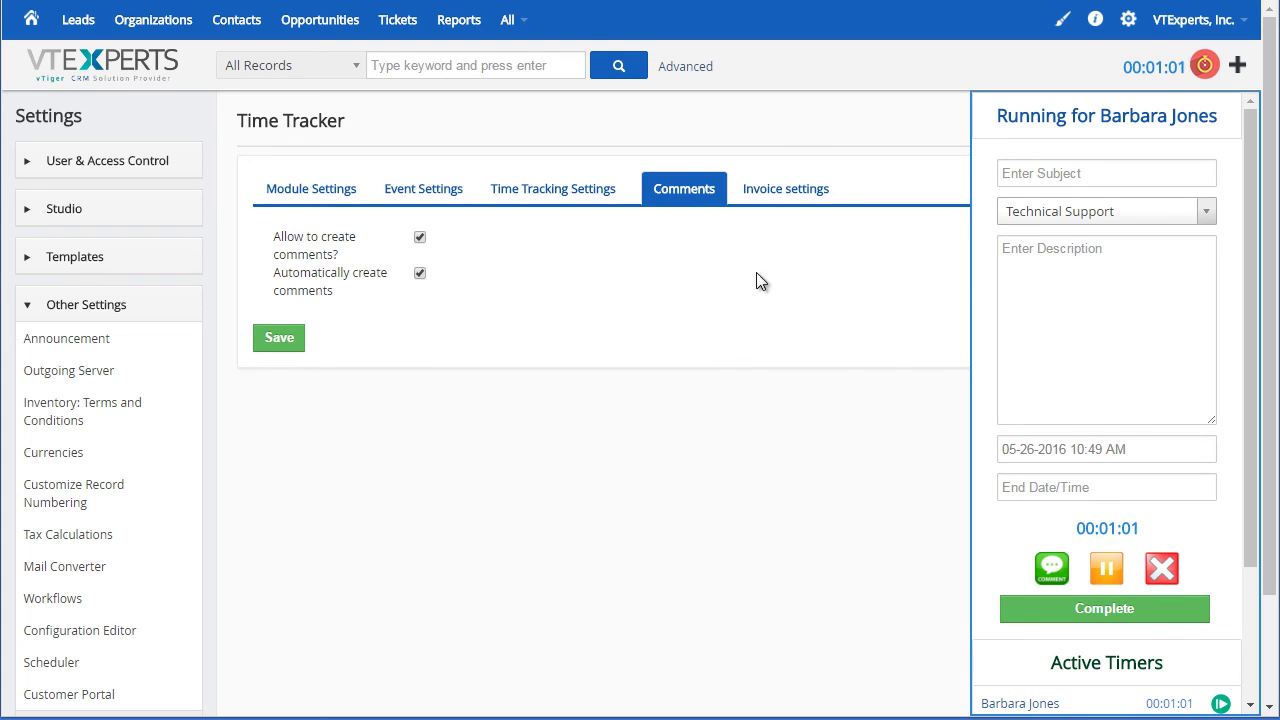
left_click(786, 189)
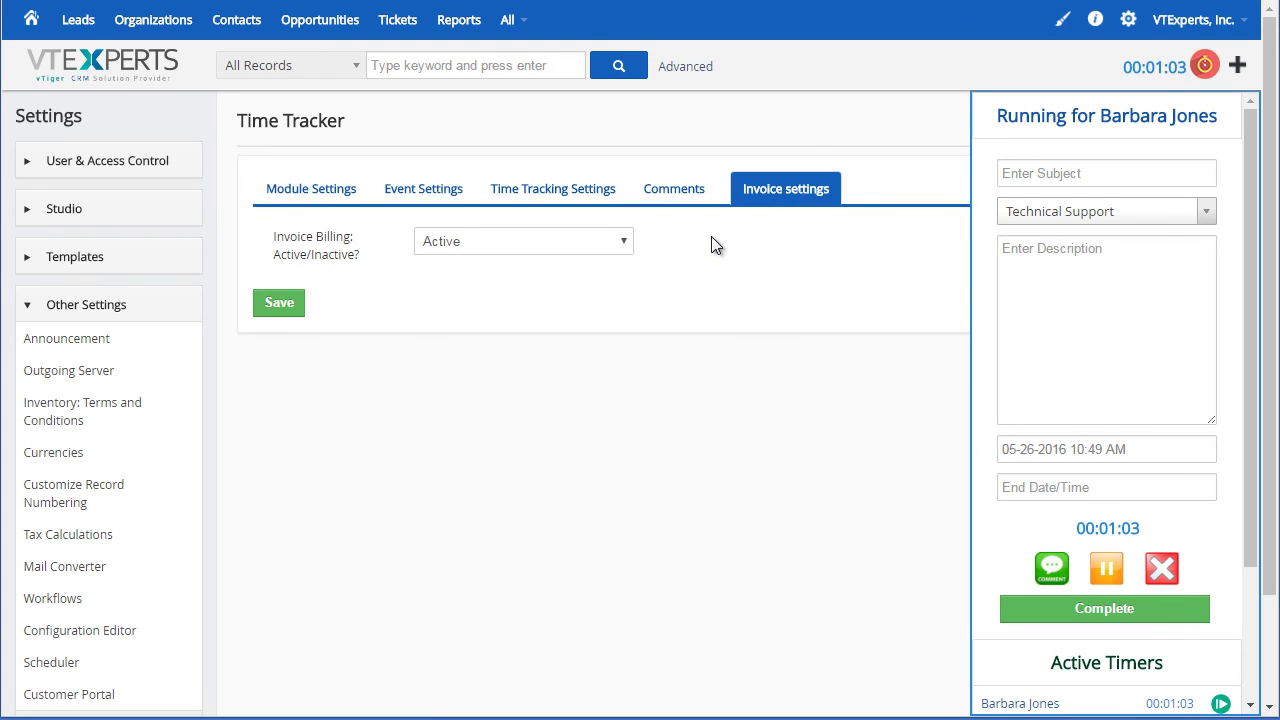